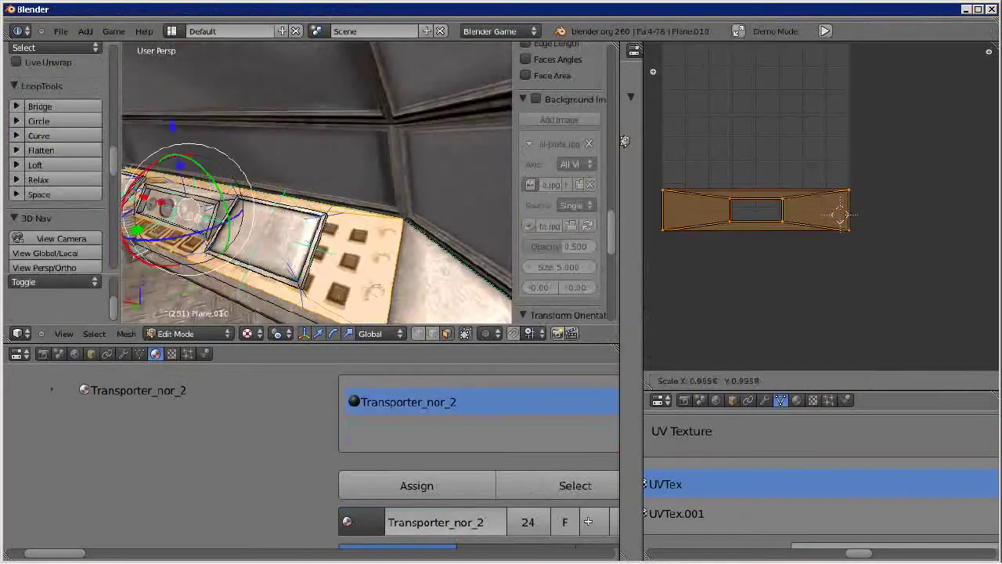
Confirm the scaled trim strip UVs and load an ao map texture behind them in the UV editor
click(840, 214)
click(824, 382)
click(871, 292)
scroll(868, 288, down, 3)
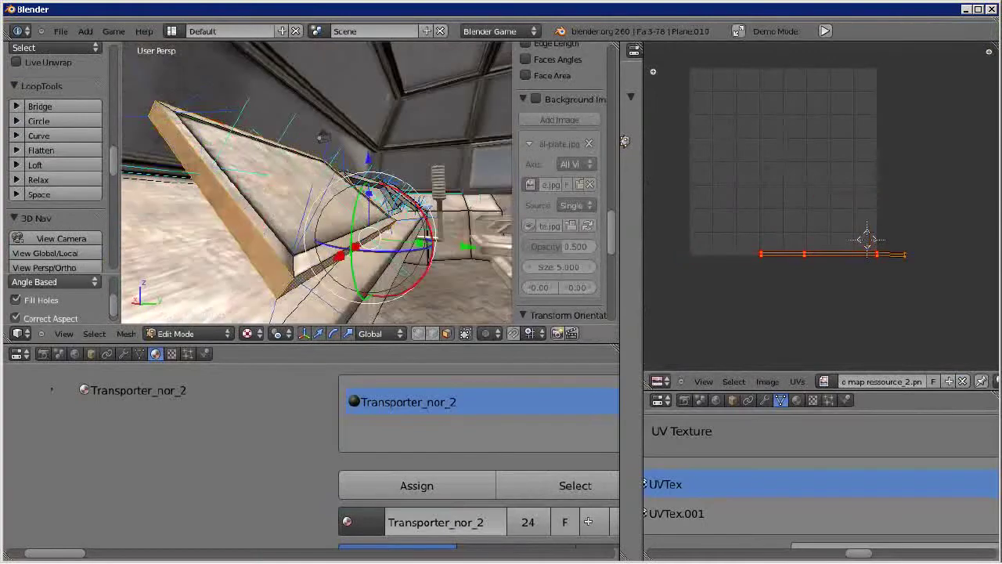
click(824, 382)
click(895, 264)
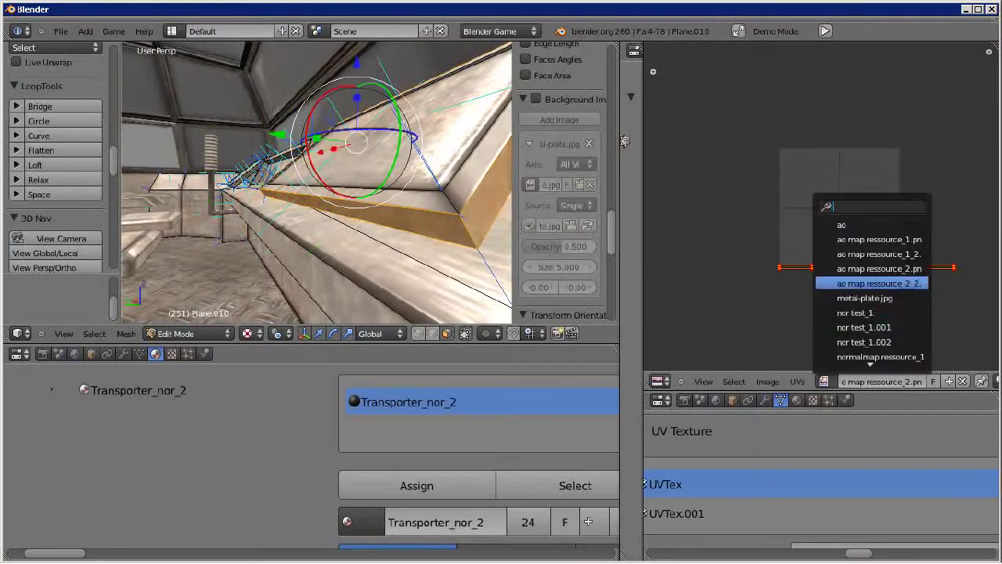
Resize and move the strip UVs, with ao map ressource_2 shown behind them
click(869, 283)
key(s)
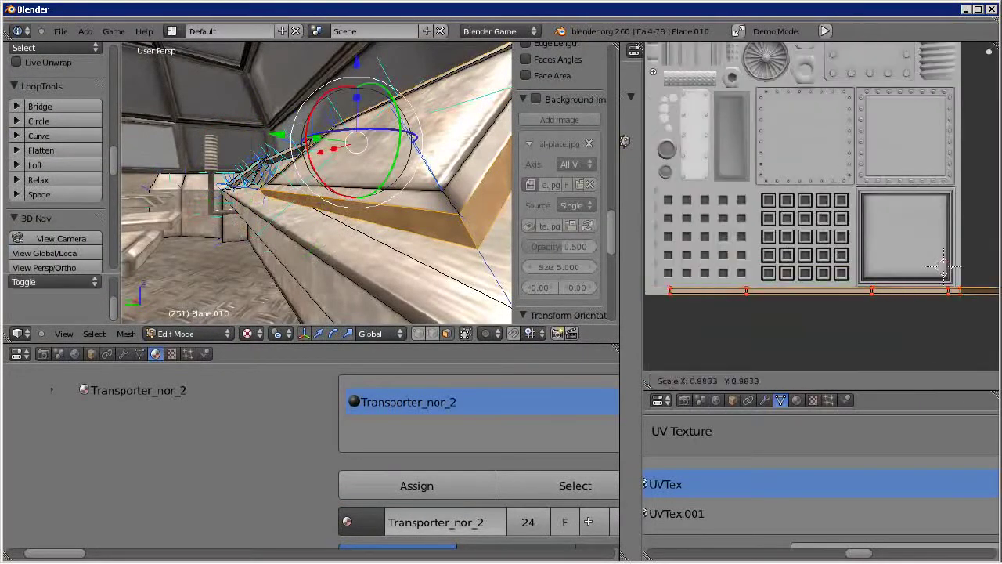
click(944, 267)
scroll(861, 235, up, 3)
key(g)
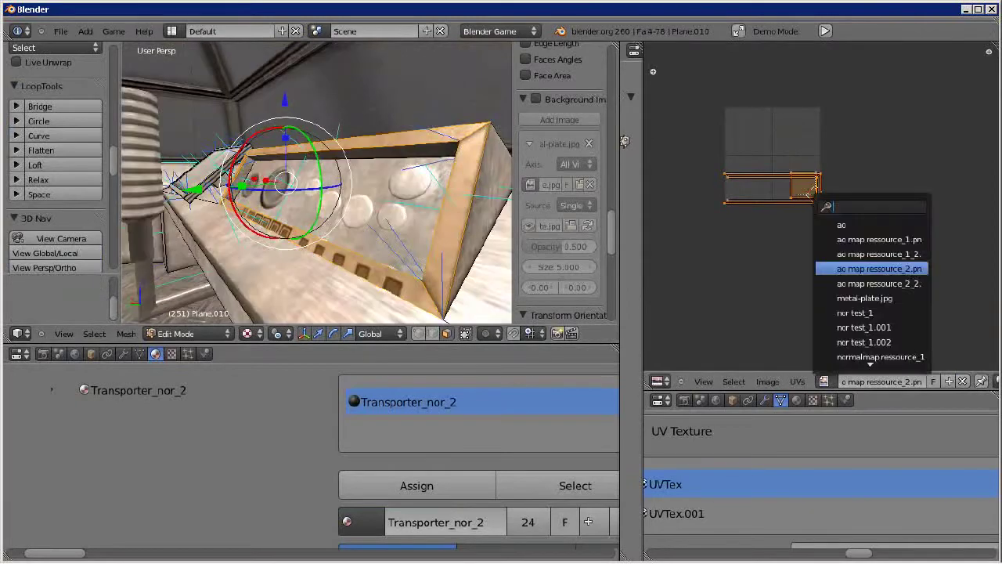
click(879, 268)
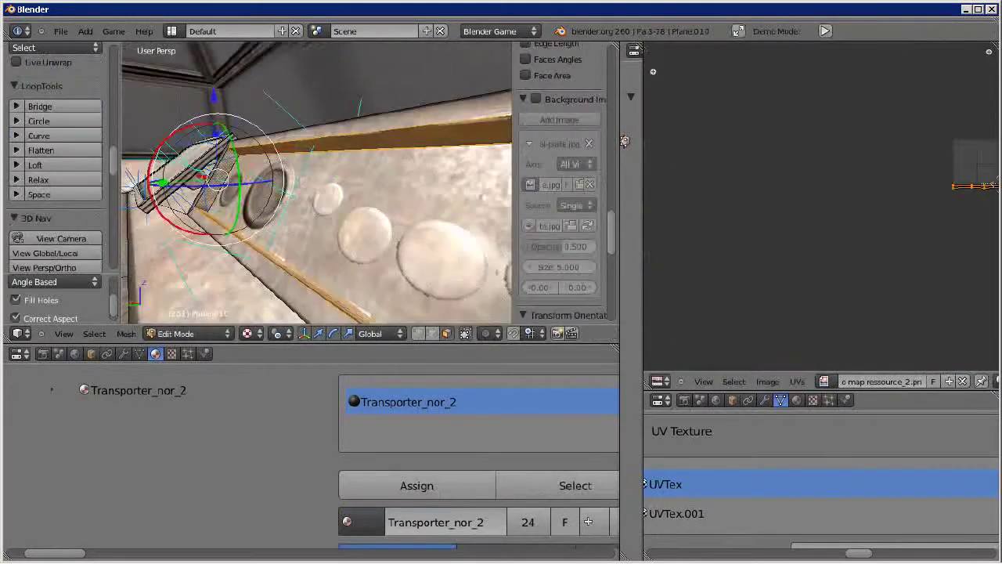
key(w)
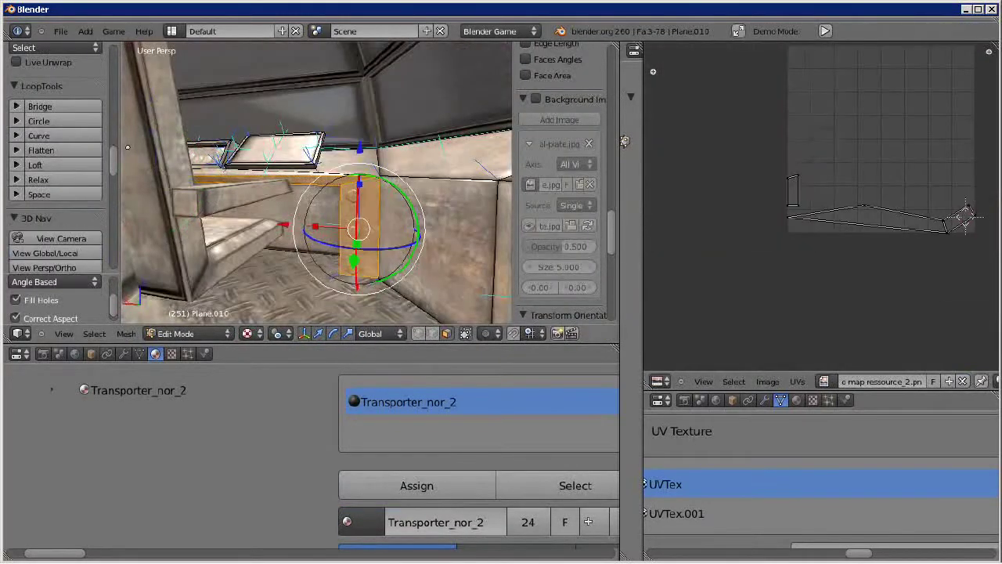
Move the wall panel's UV island and stretch it horizontally over the atlas's square plate
middle_drag(128, 147, 143, 249)
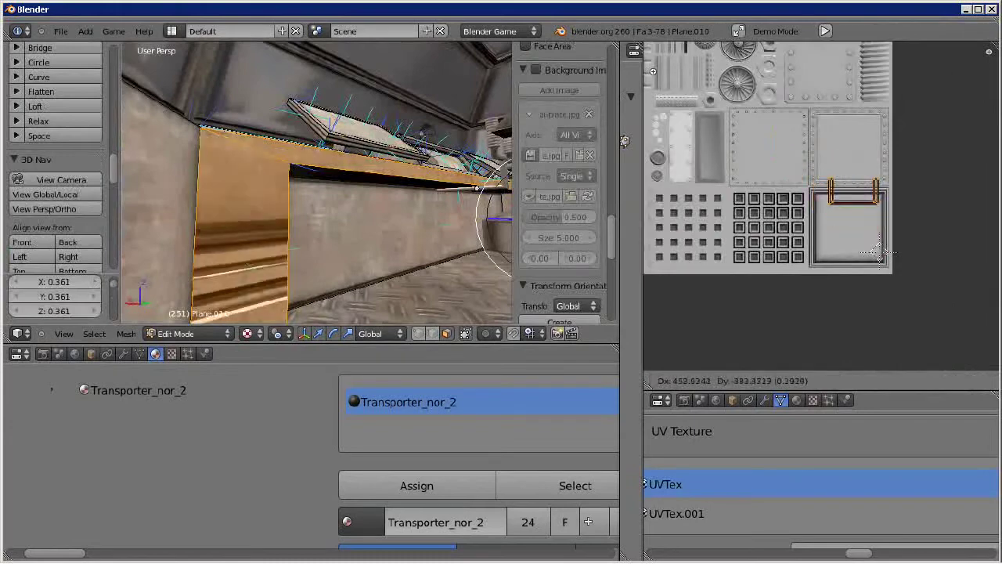
key(s)
key(x)
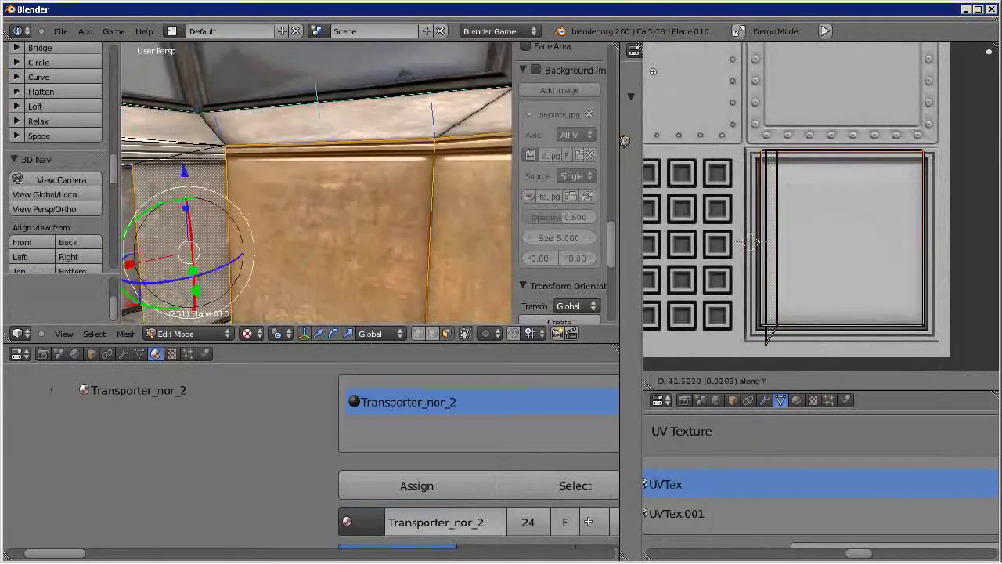
middle_drag(750, 243, 729, 158)
scroll(728, 158, up, 1)
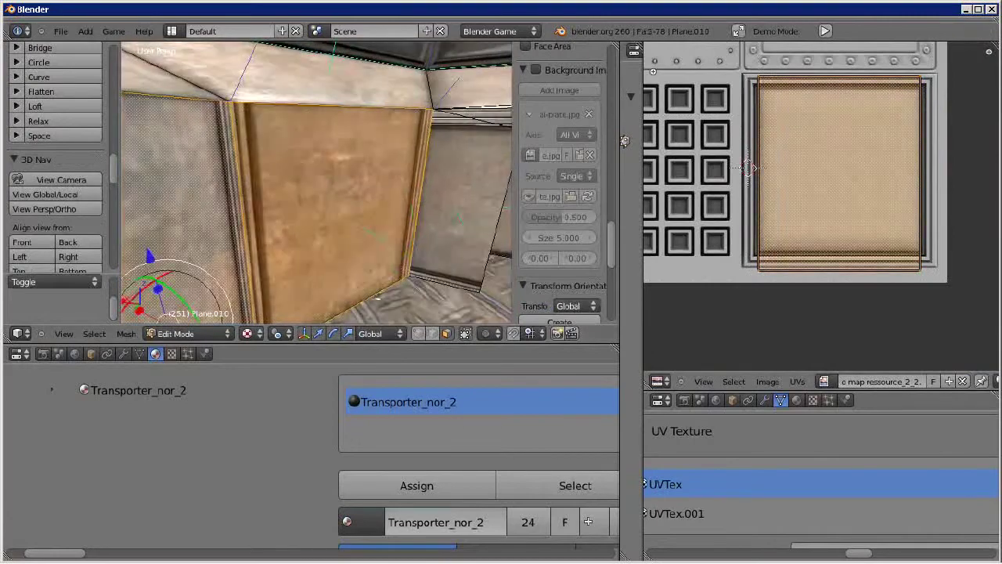
Rotate the island to match the plate and stretch it slightly along Y
key(r)
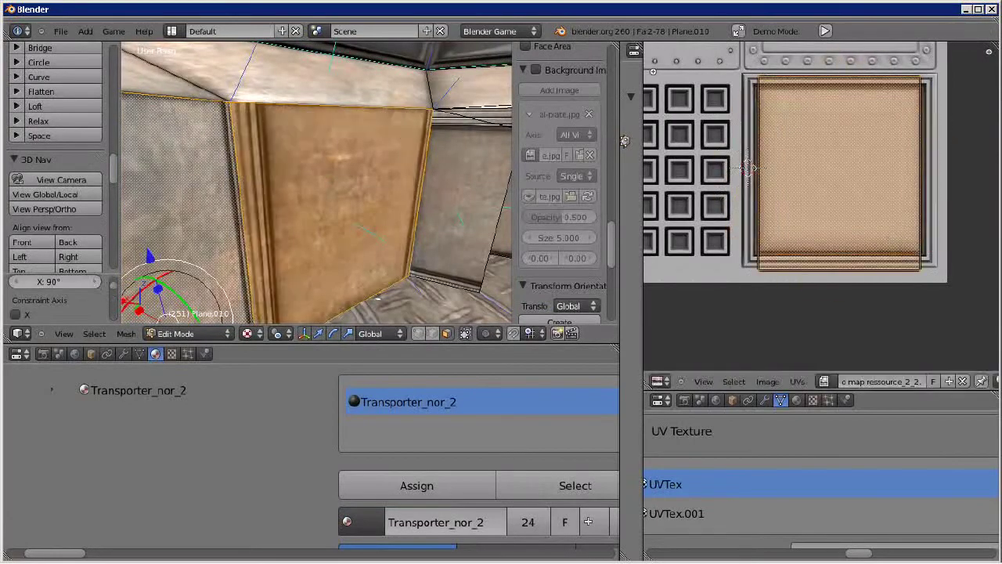
key(0)
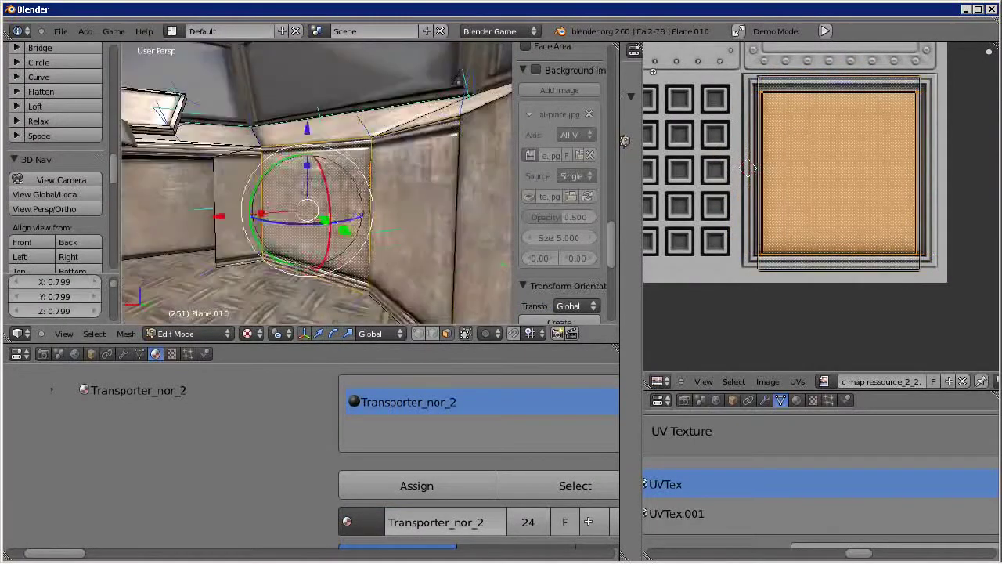
key(n)
key(s)
key(y)
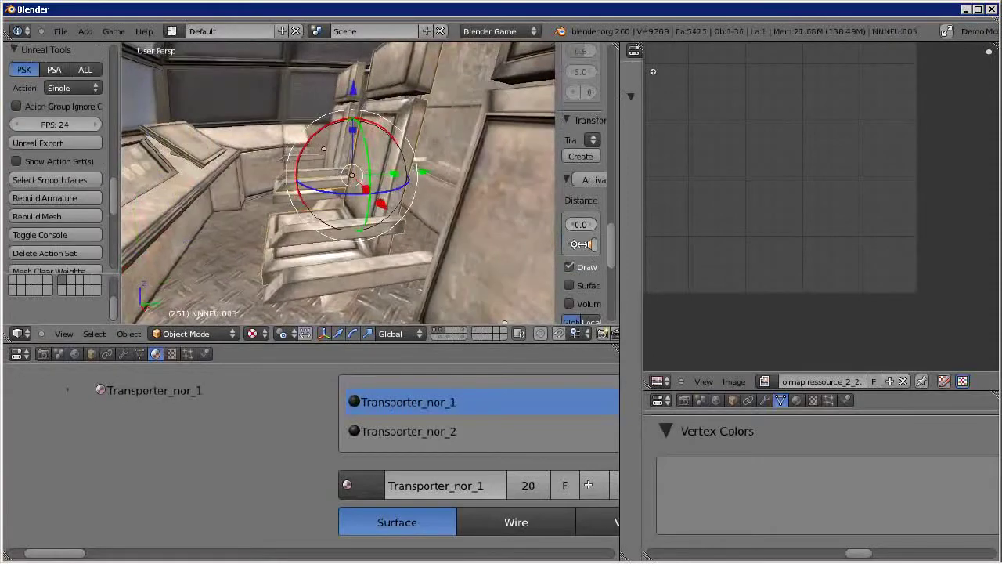
Make the seat single-user for Object & Data and switch to the Transporter_nor_2 material
click(130, 333)
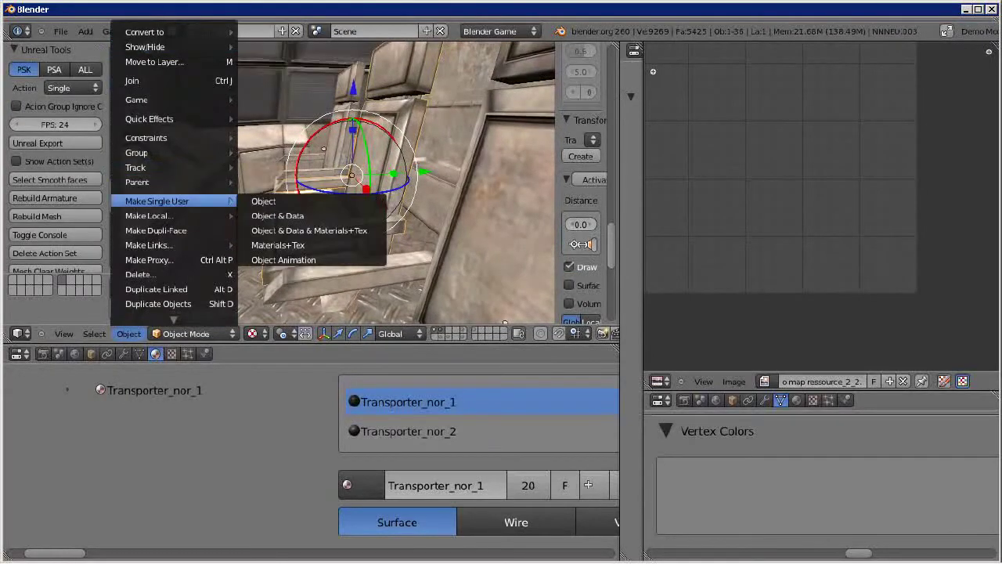
click(278, 216)
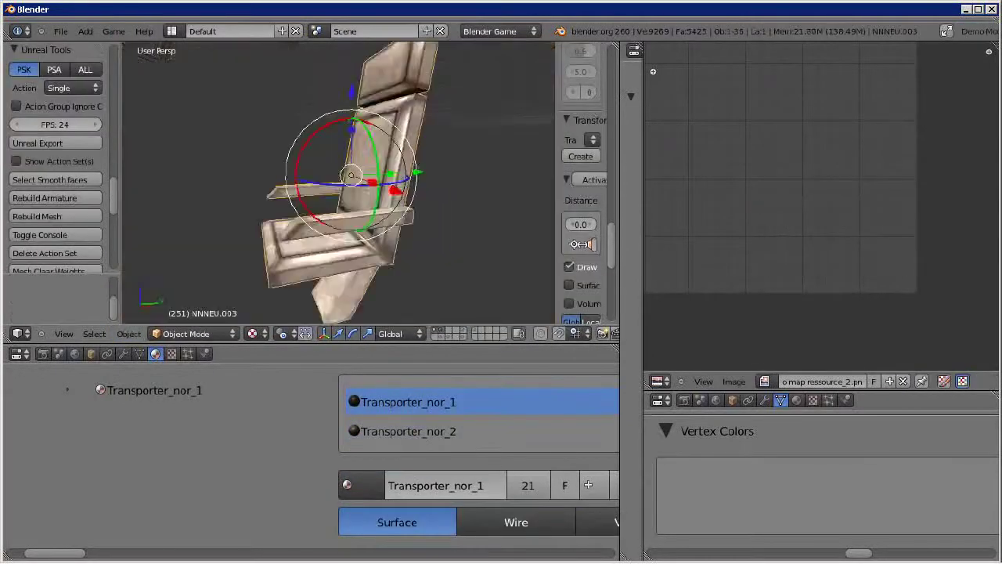
mouse_move(313, 188)
middle_down()
mouse_move(376, 180)
mouse_move(368, 176)
middle_up()
Extrude a face beneath the seat into an arm and scale it along its normal
key(e)
click(376, 172)
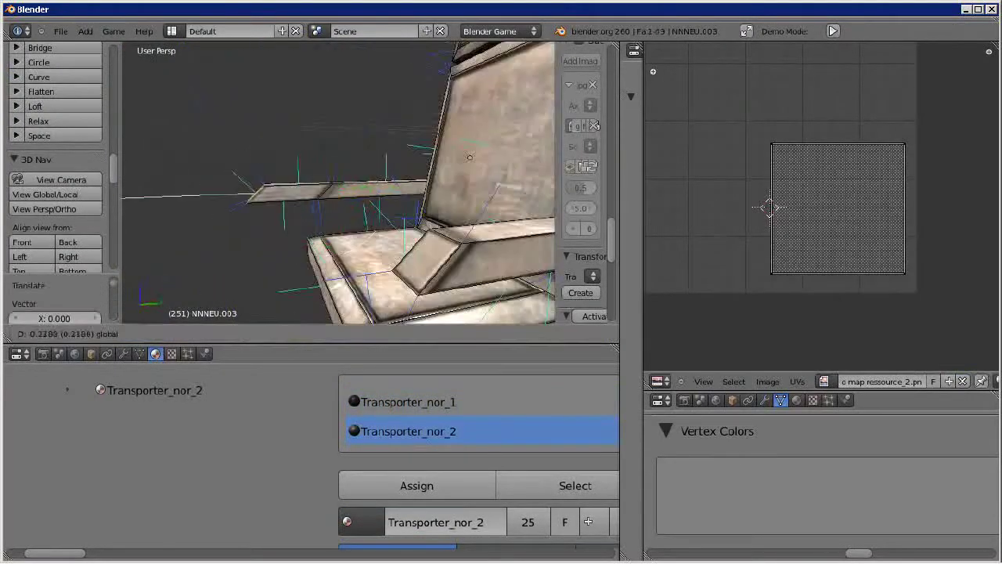
key(alt+space)
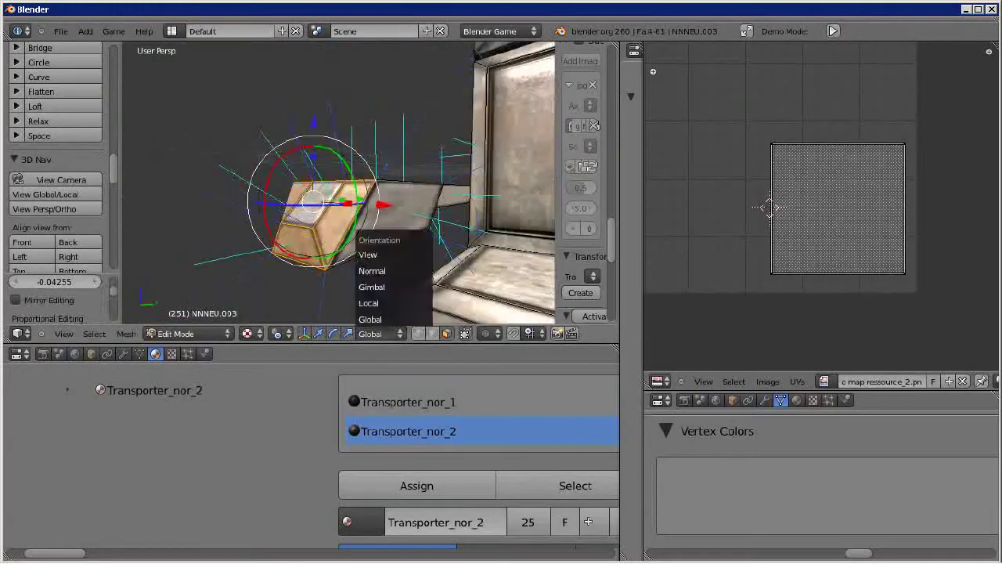
click(369, 274)
key(s)
key(Return)
mouse_move(313, 188)
middle_down()
mouse_move(360, 196)
mouse_move(345, 204)
mouse_move(336, 181)
middle_up()
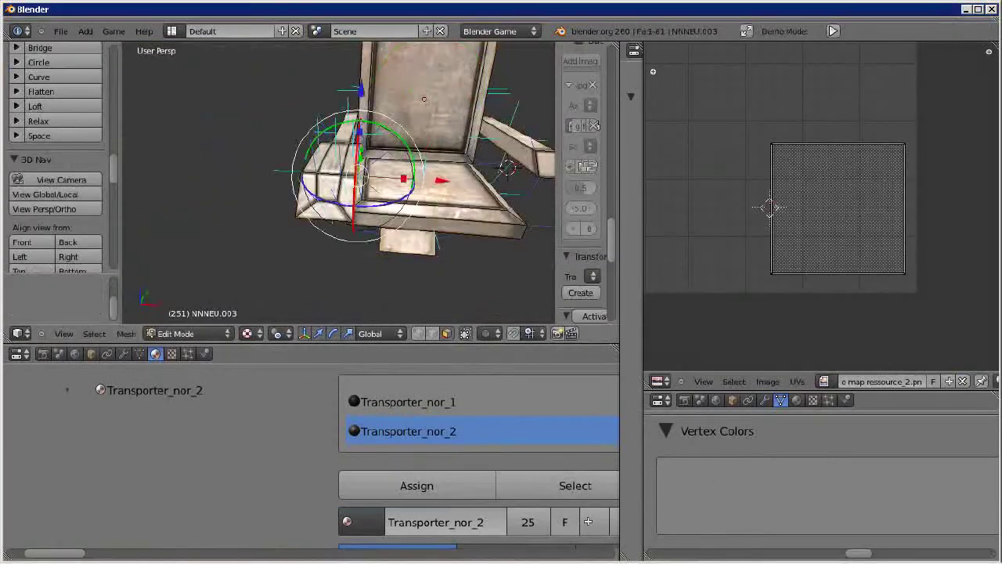
key(alt+Tab)
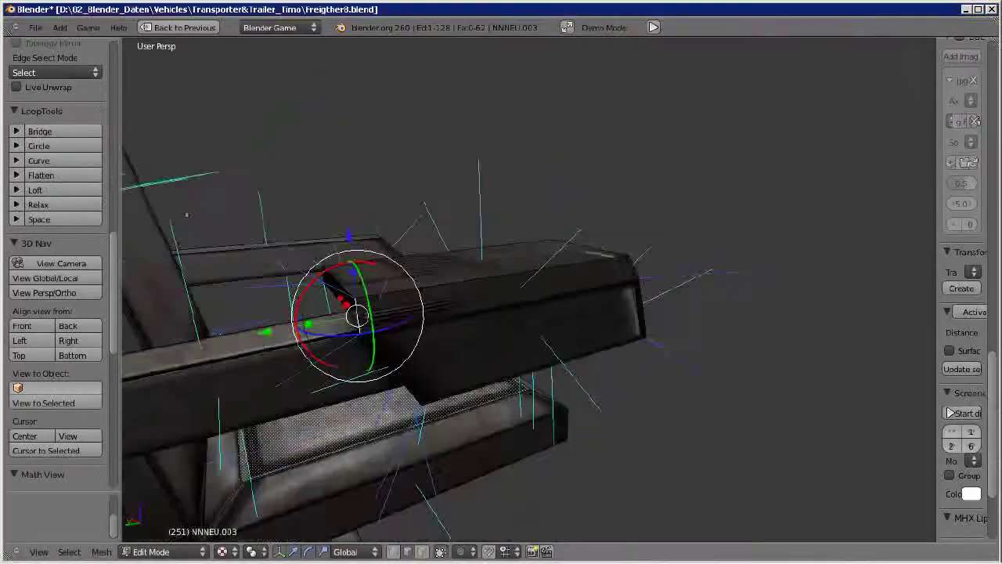
Isolate the arm's end piece with Shift+H and collapse its end face to a point
key(ctrl+l)
key(shift+h)
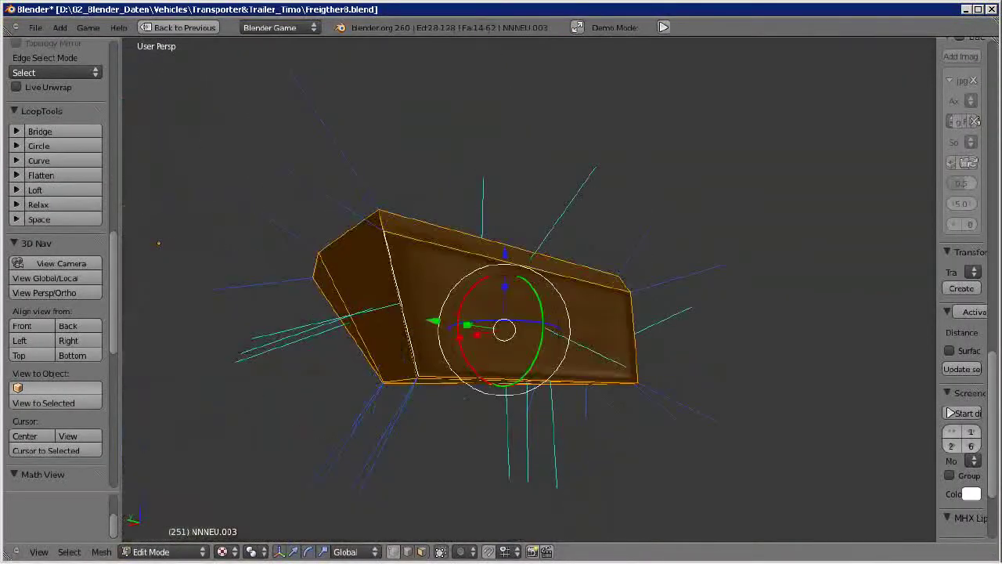
right_click(356, 375)
key(s)
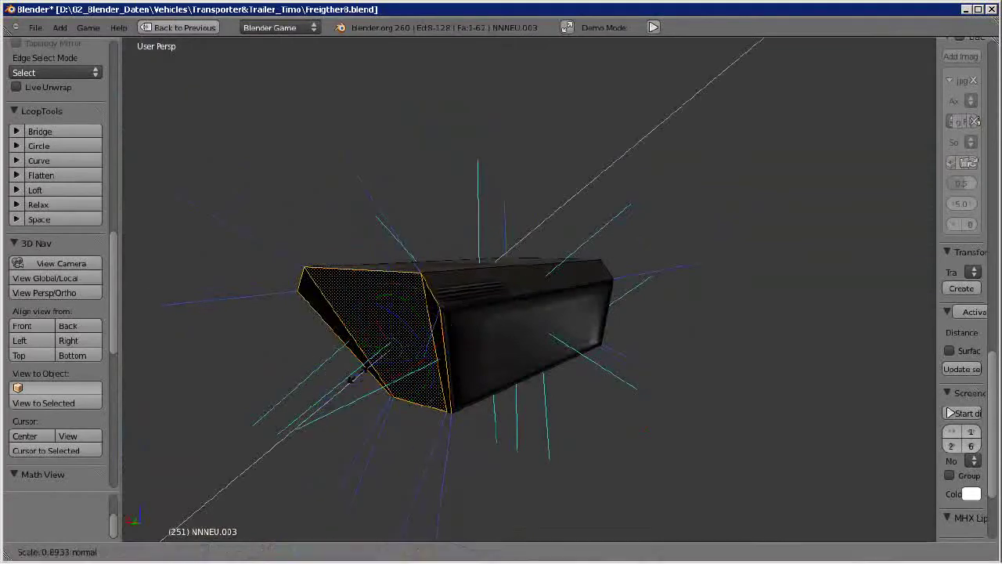
key(Return)
mouse_move(357, 375)
middle_down()
mouse_move(642, 422)
mouse_move(470, 352)
middle_up()
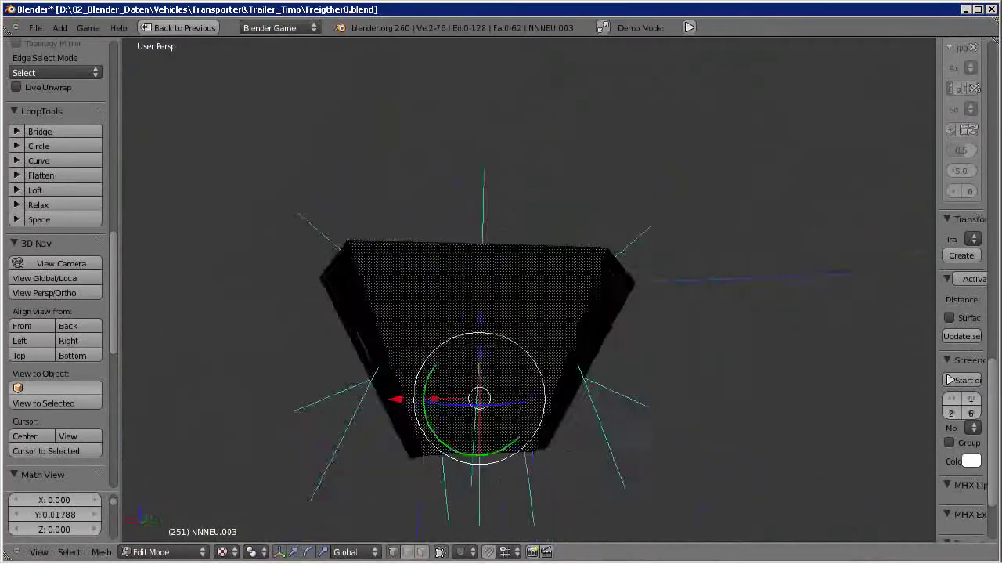
Reset the arm's UVs and show the metal texture atlas behind them
key(u)
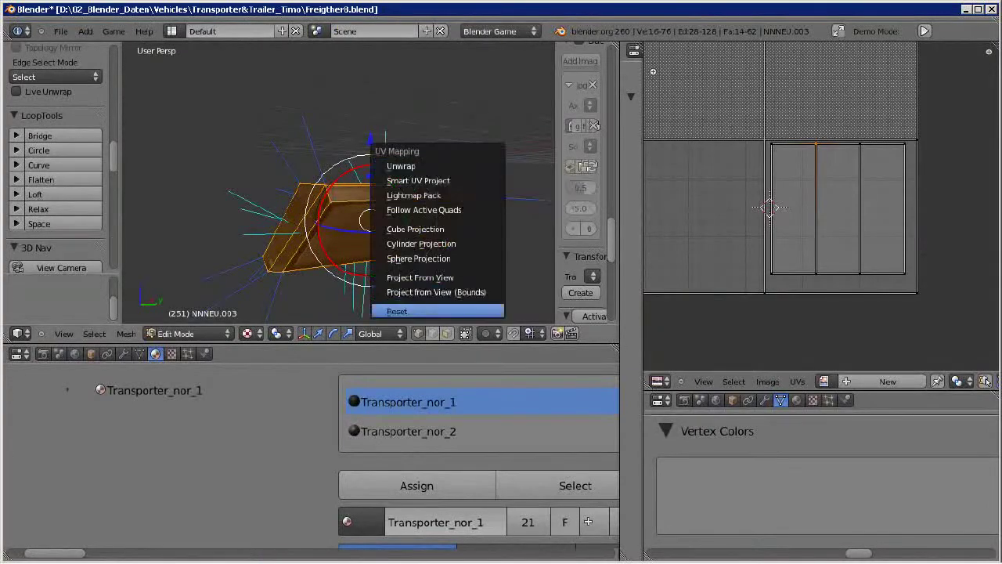
click(504, 309)
click(824, 382)
click(845, 283)
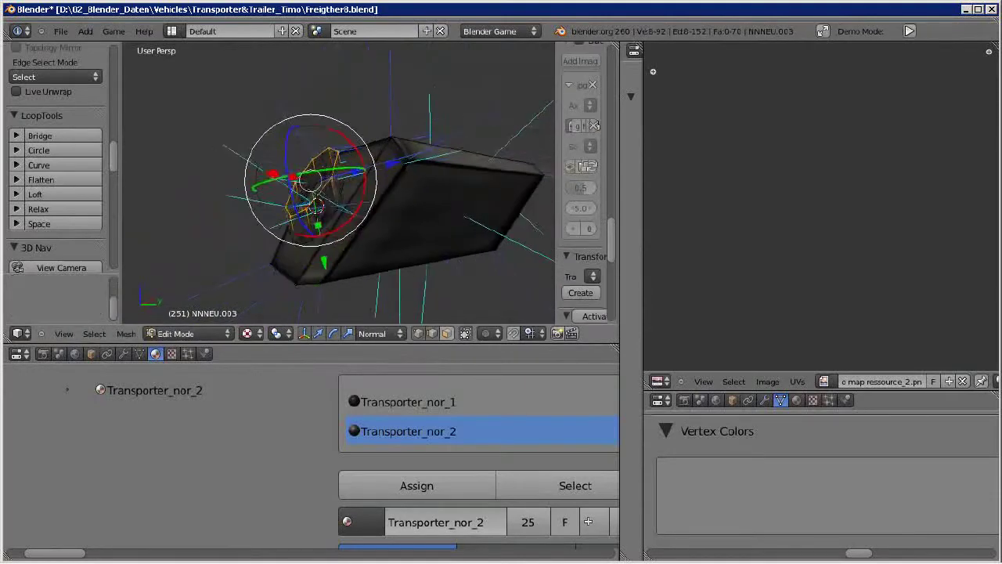
Nudge the selected mount part and shrink it uniformly to 0.613
key(Return)
mouse_move(336, 188)
middle_down()
mouse_move(376, 180)
mouse_move(396, 148)
middle_up()
key(g)
click(399, 145)
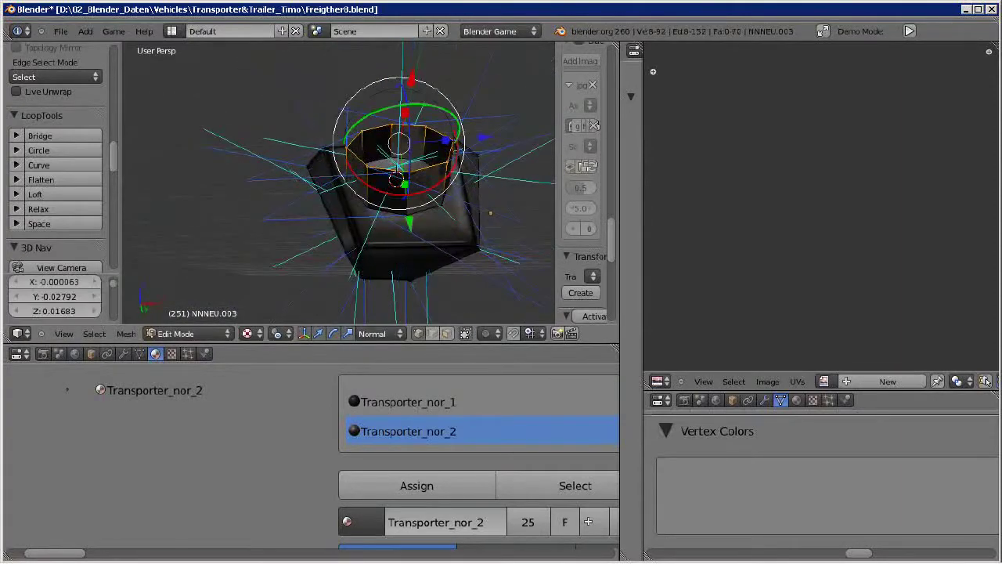
key(s)
key(Return)
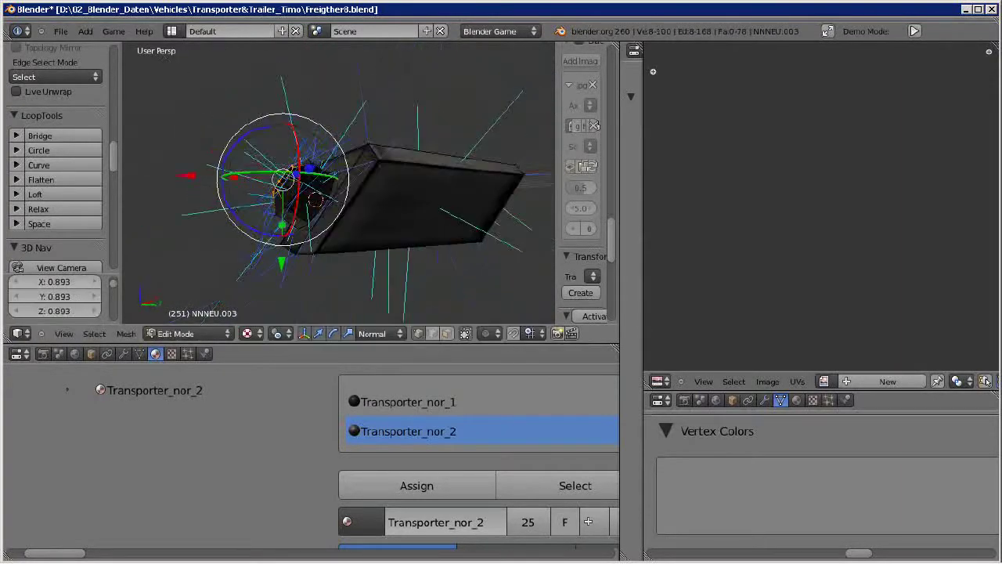
Rotate the round cap slightly, checking it from the front view
key(Tab)
key(Tab)
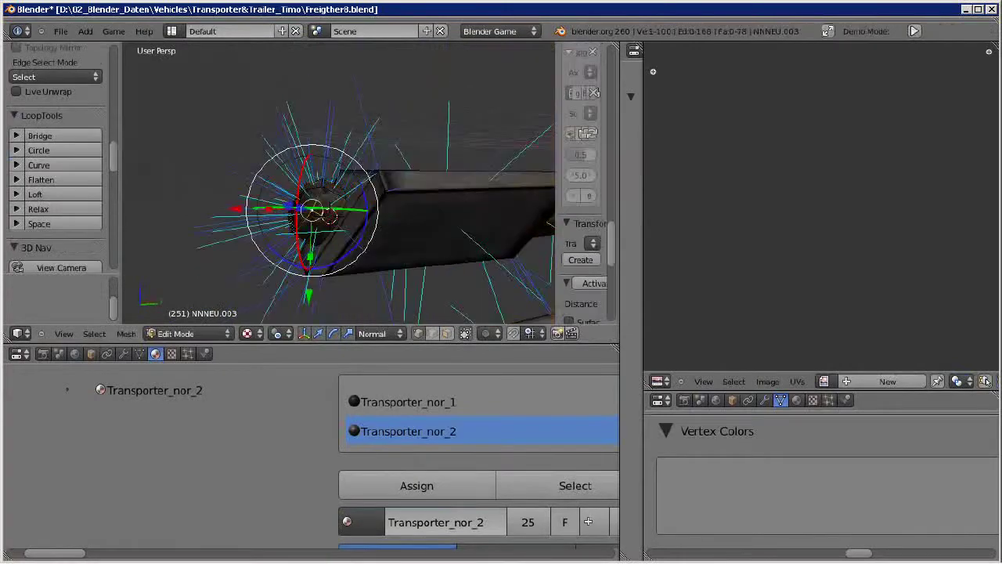
middle_drag(337, 196, 408, 181)
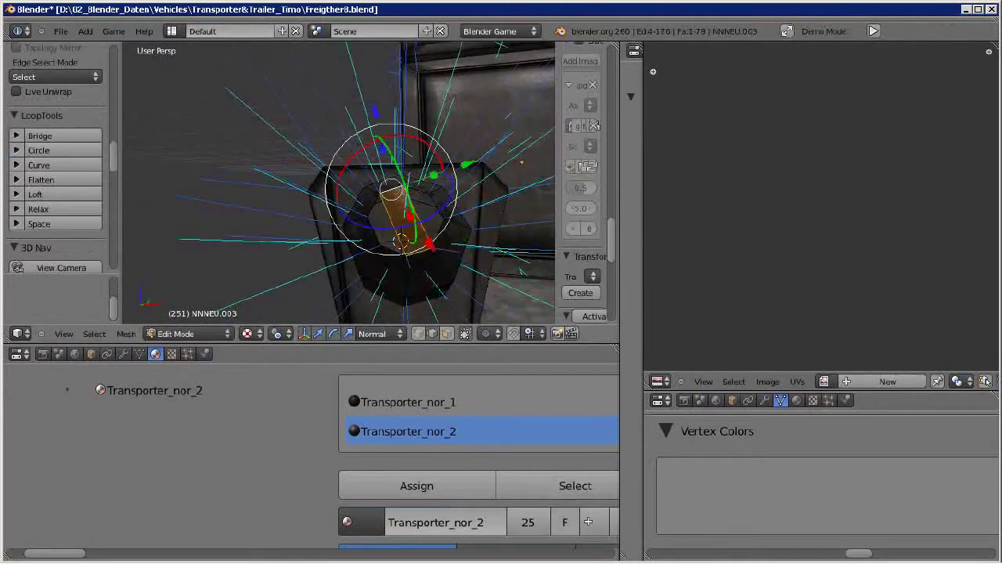
middle_drag(337, 188, 376, 164)
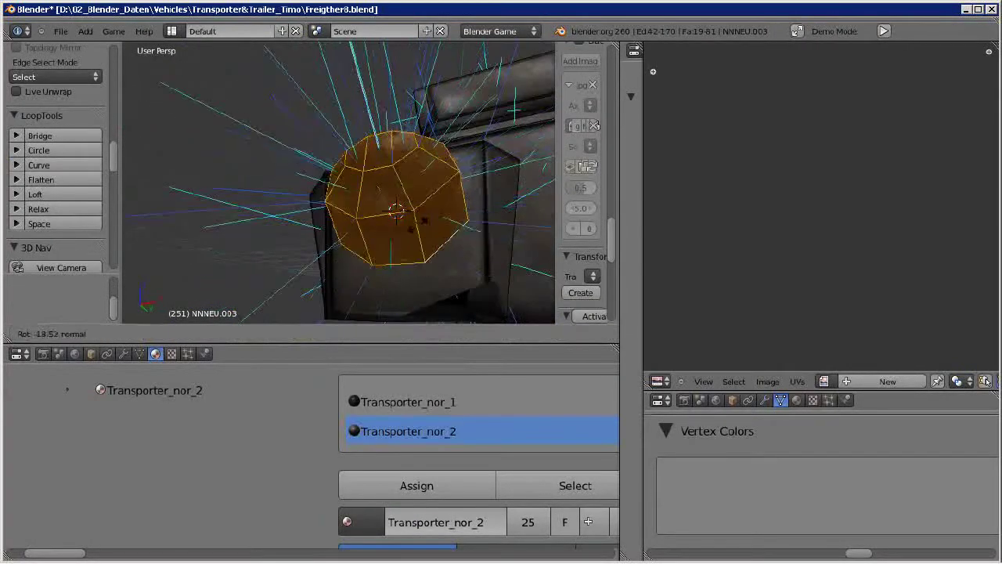
key(KP_1)
key(Return)
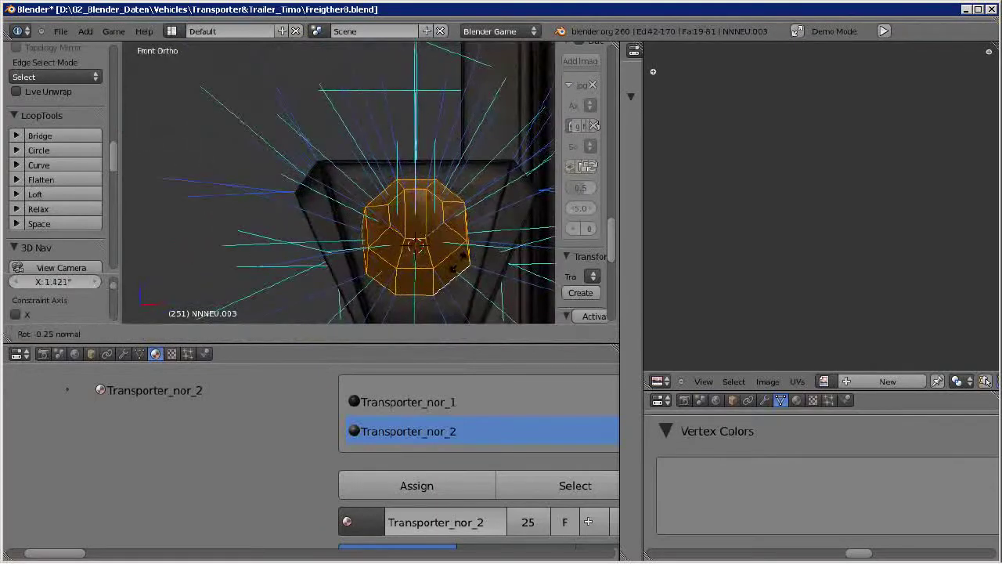
key(Return)
scroll(338, 182, down, 3)
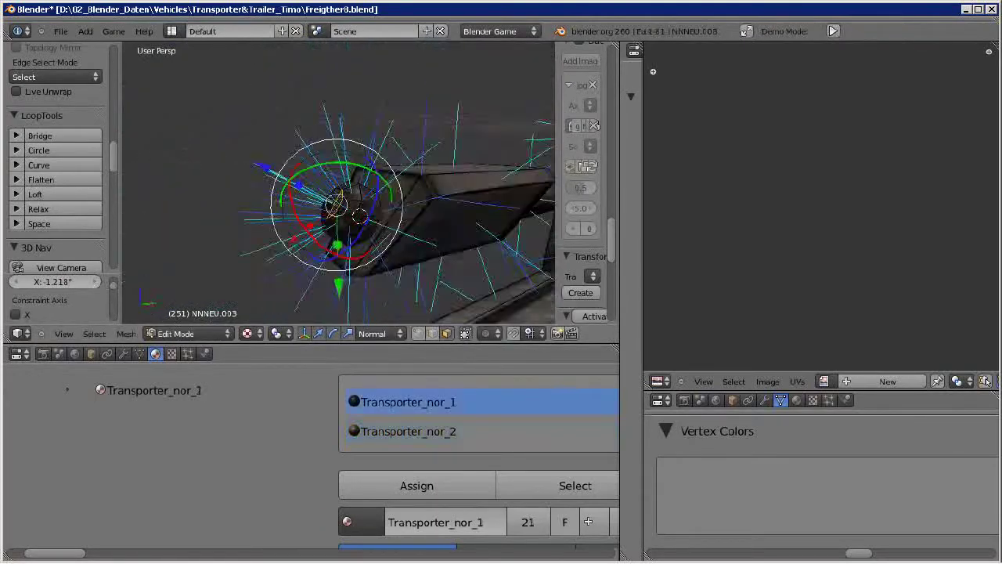
key(Escape)
middle_drag(337, 196, 353, 203)
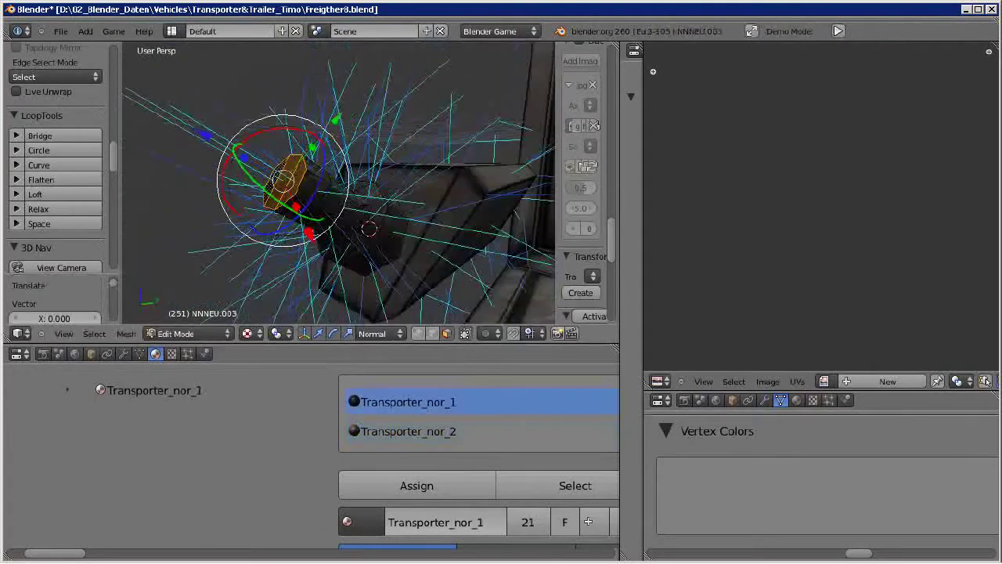
Extrude the cap face out from the mount and scale the new end face
key(g)
key(Return)
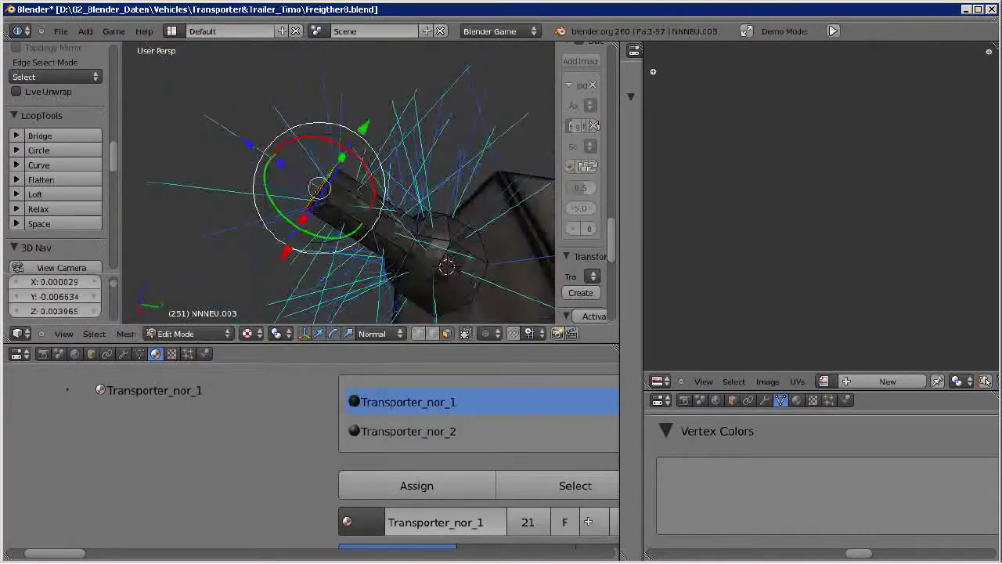
key(s)
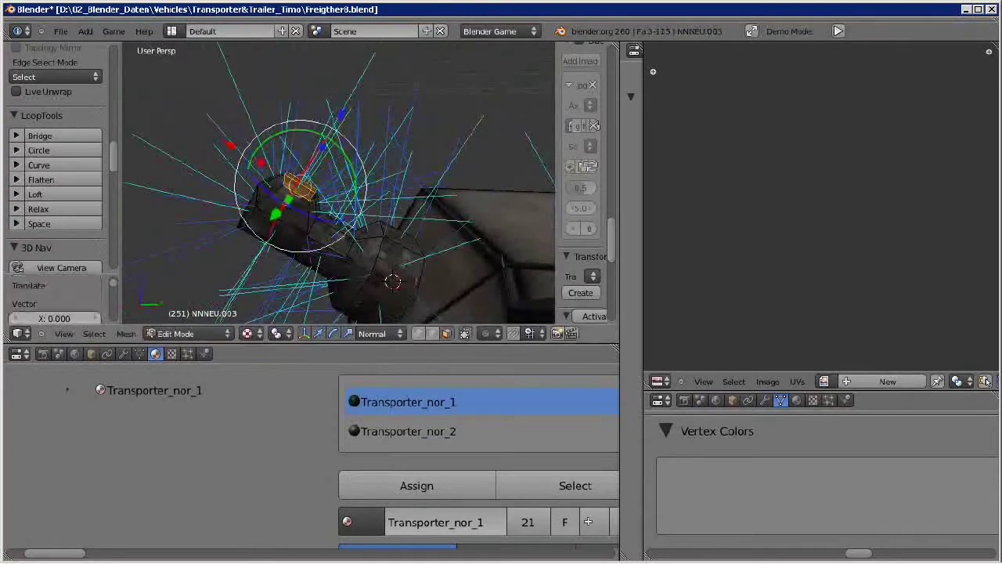
key(Tab)
key(Tab)
middle_drag(365, 117, 337, 149)
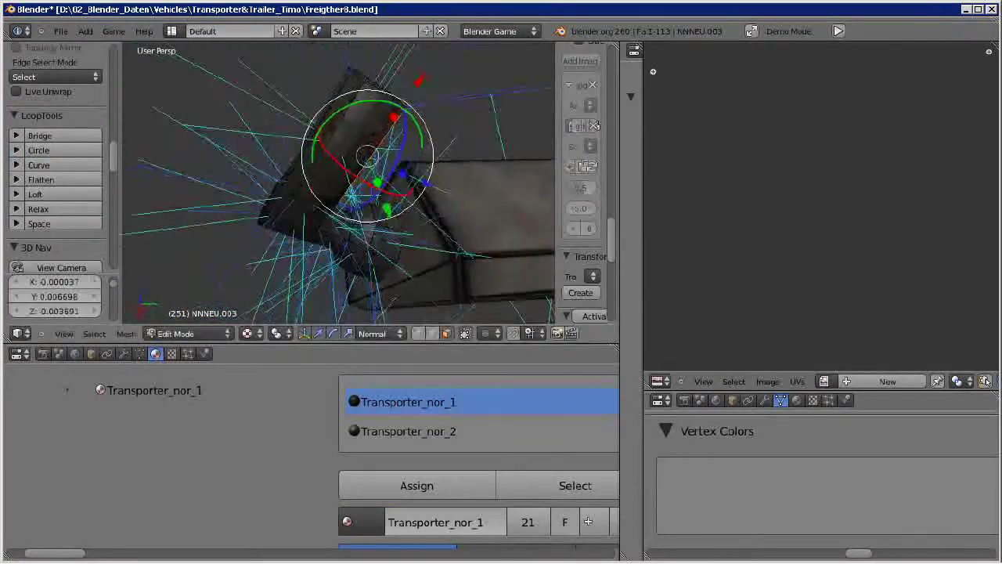
key(Escape)
middle_drag(337, 180, 344, 156)
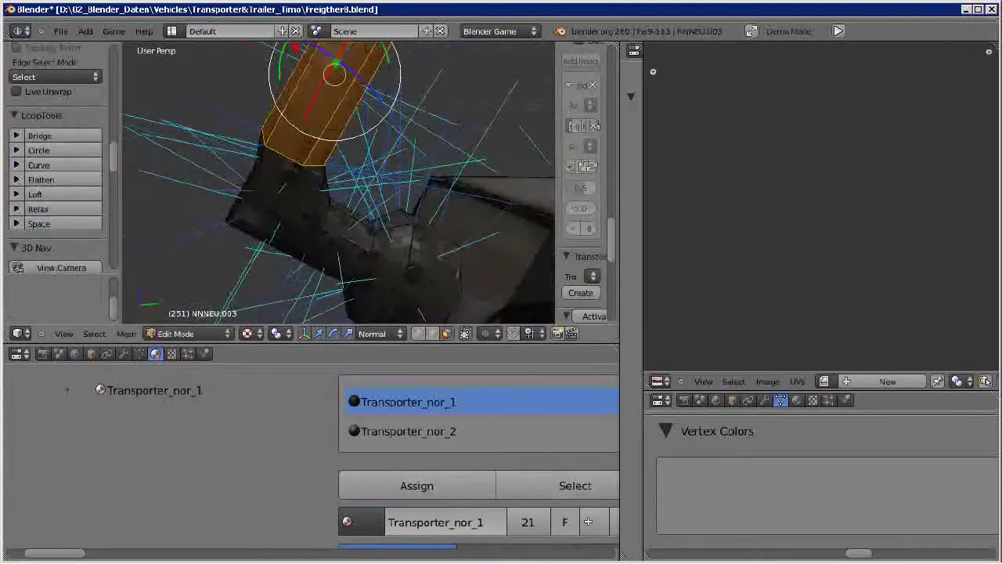
Scale the arm segment and bend it upward, checking it from the right view
key(w)
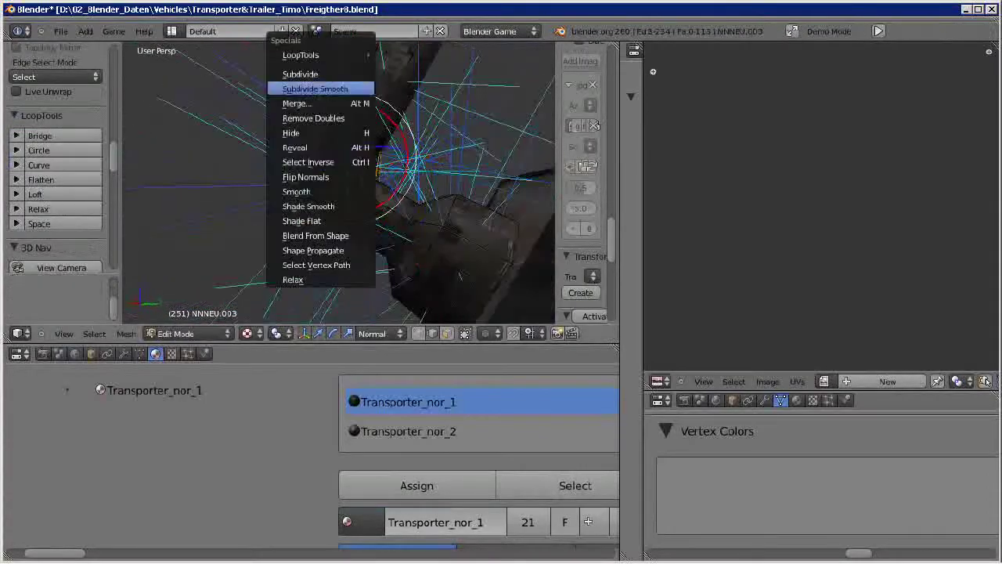
key(s)
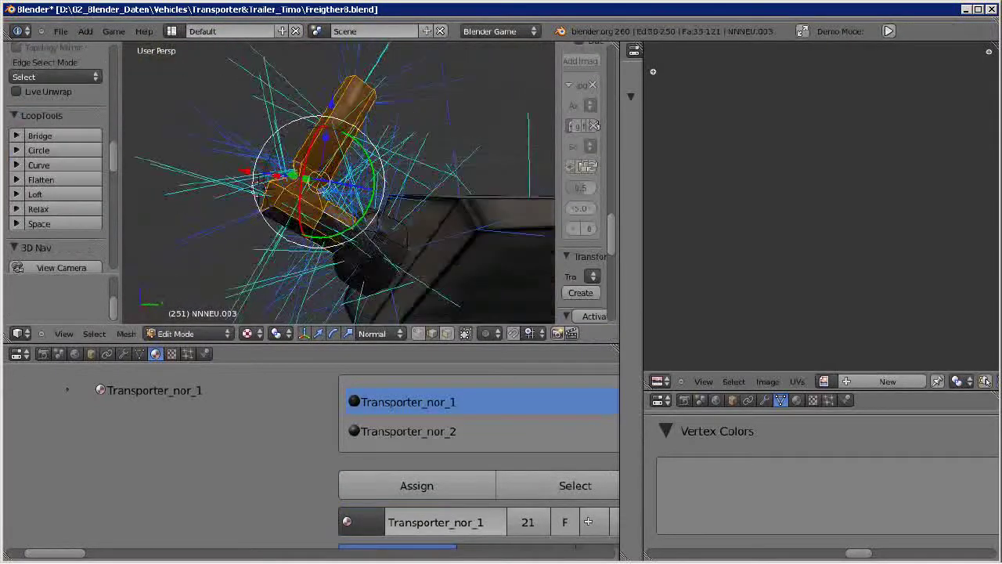
key(KP_3)
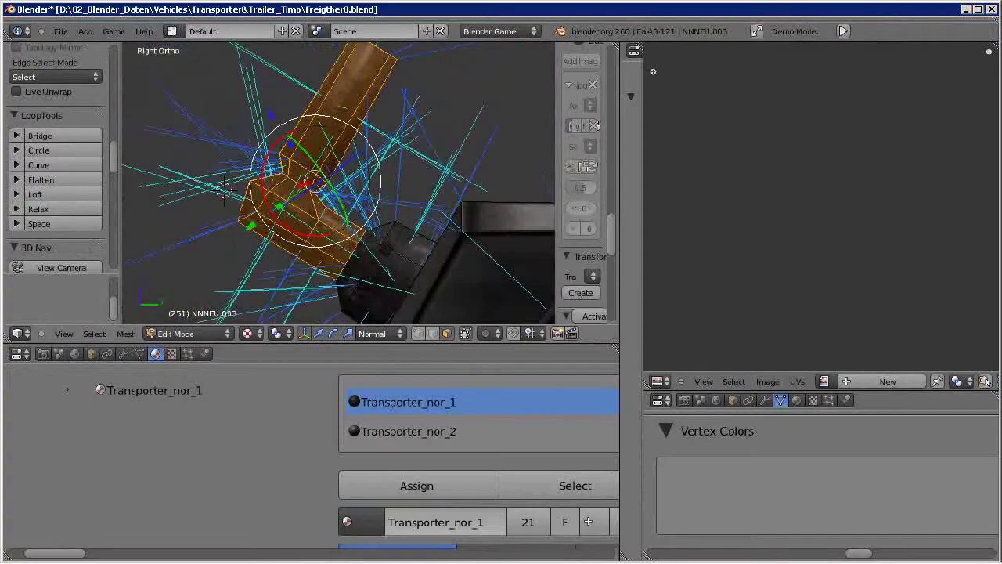
key(Return)
scroll(338, 184, down, 3)
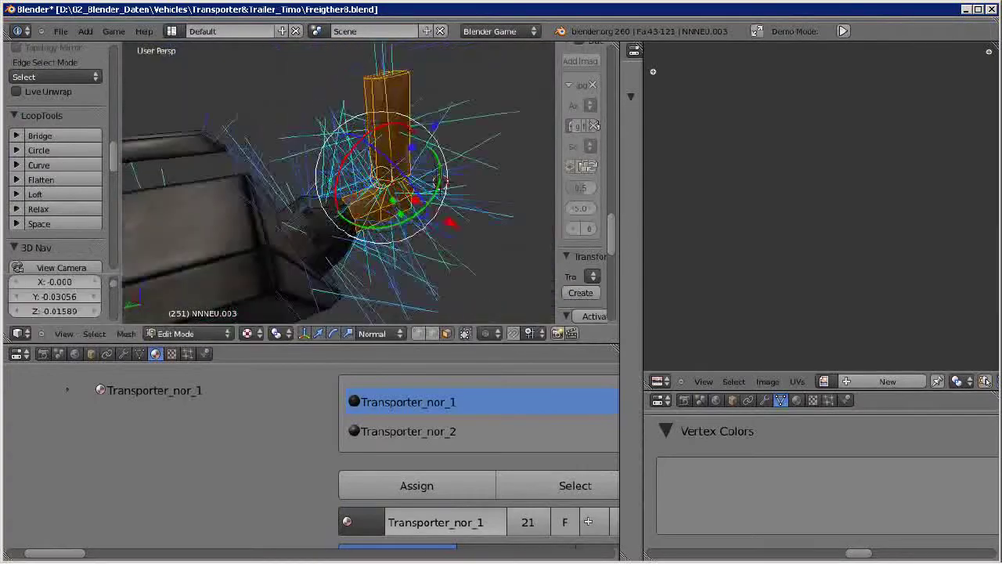
middle_drag(336, 188, 297, 219)
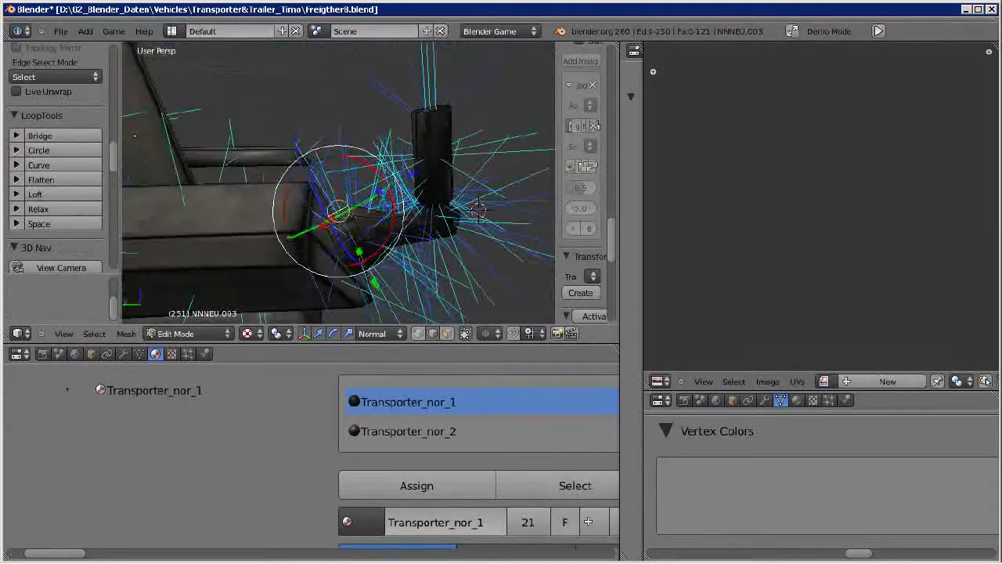
mouse_move(337, 188)
middle_down()
mouse_move(329, 235)
mouse_move(348, 227)
middle_up()
scroll(584, 196, down, 5)
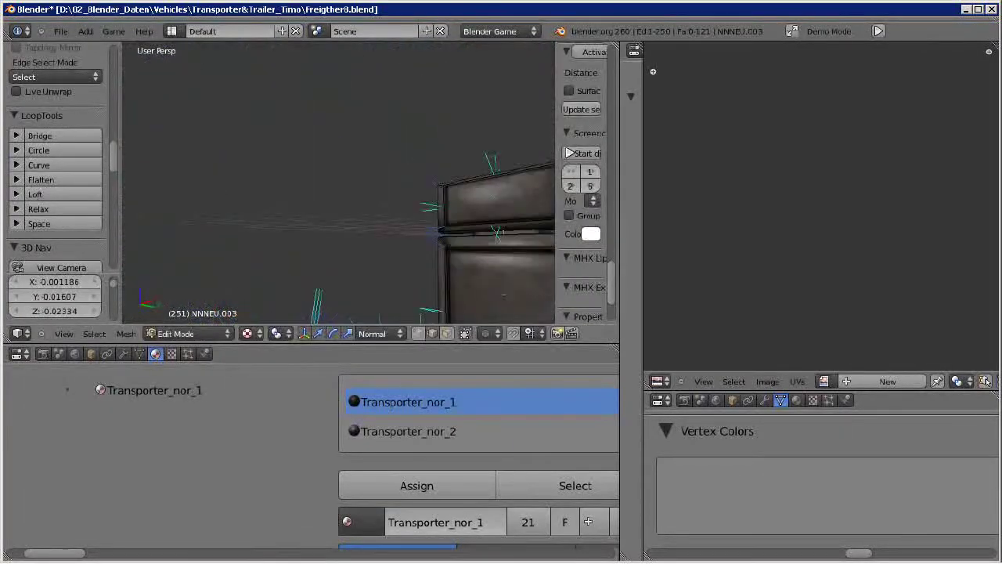
mouse_move(341, 258)
middle_down()
mouse_move(368, 243)
mouse_move(313, 203)
middle_up()
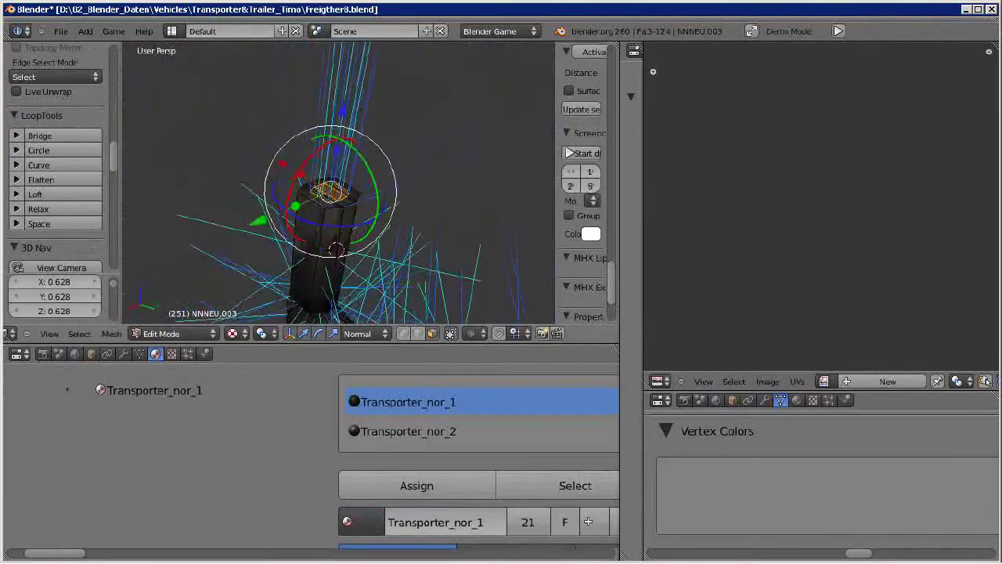
Remove the arm's duplicate vertices, then select and deselect the post's top cap
key(w)
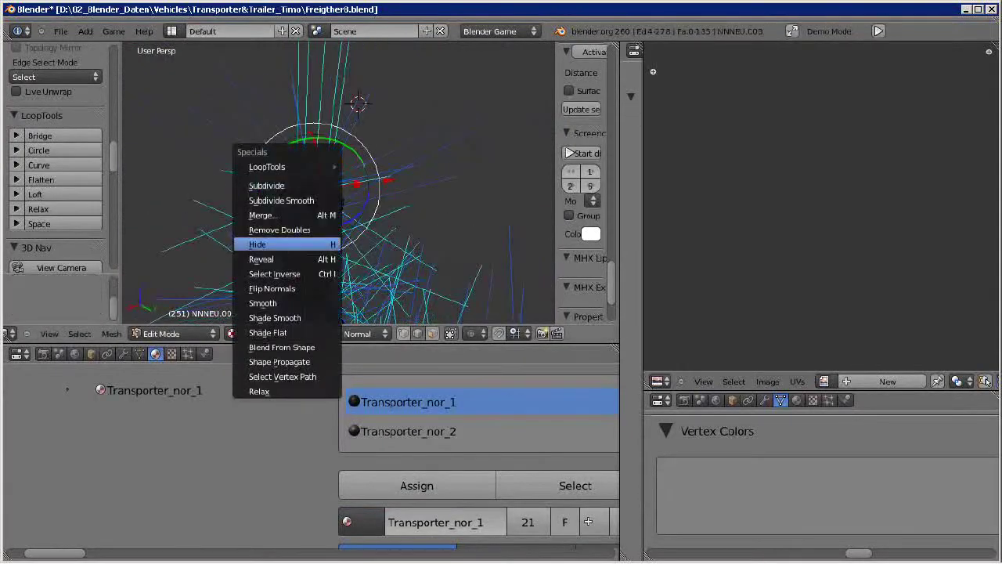
click(282, 228)
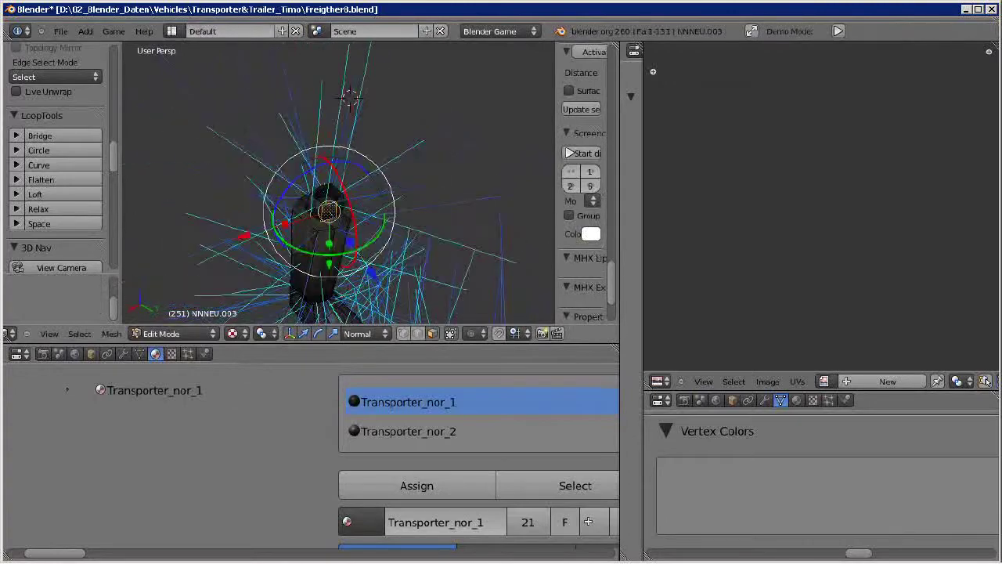
key(a)
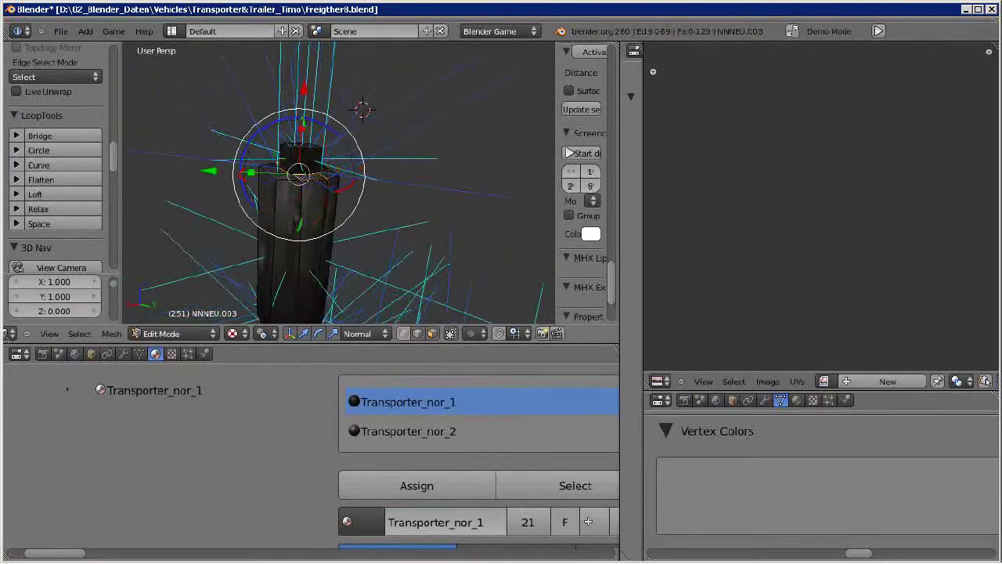
key(a)
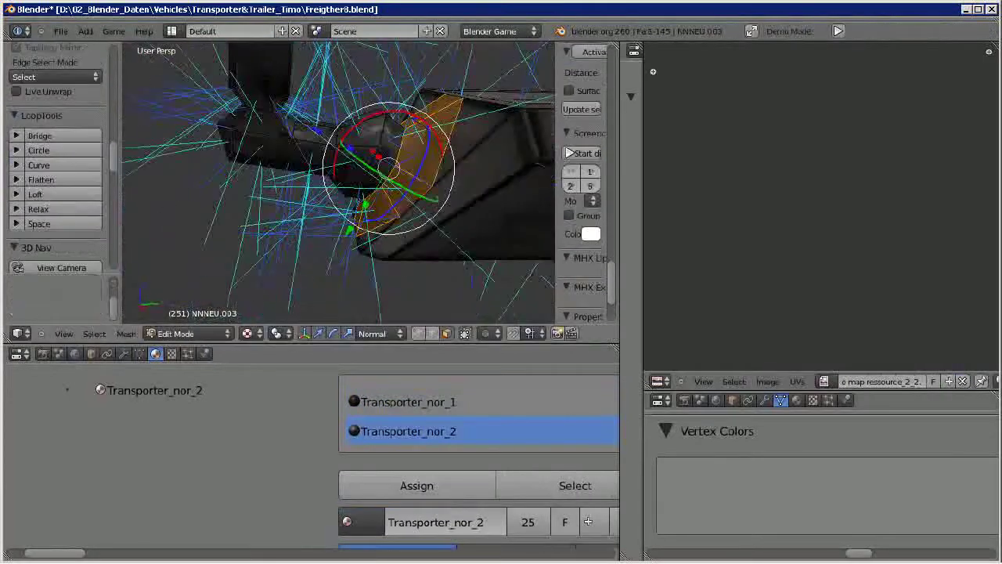
Subdivide the post's selected faces with two cuts
key(w)
click(259, 209)
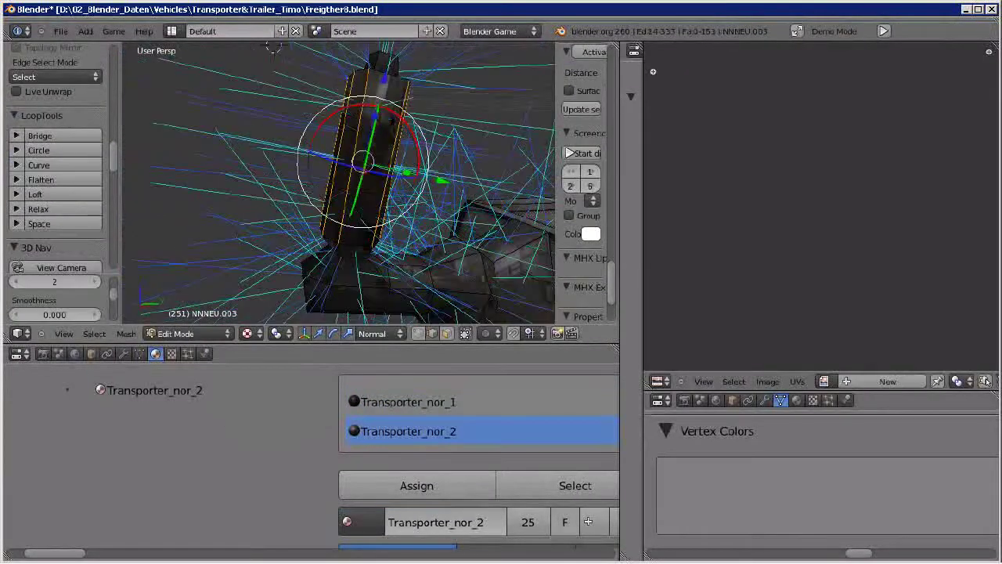
middle_drag(337, 180, 368, 180)
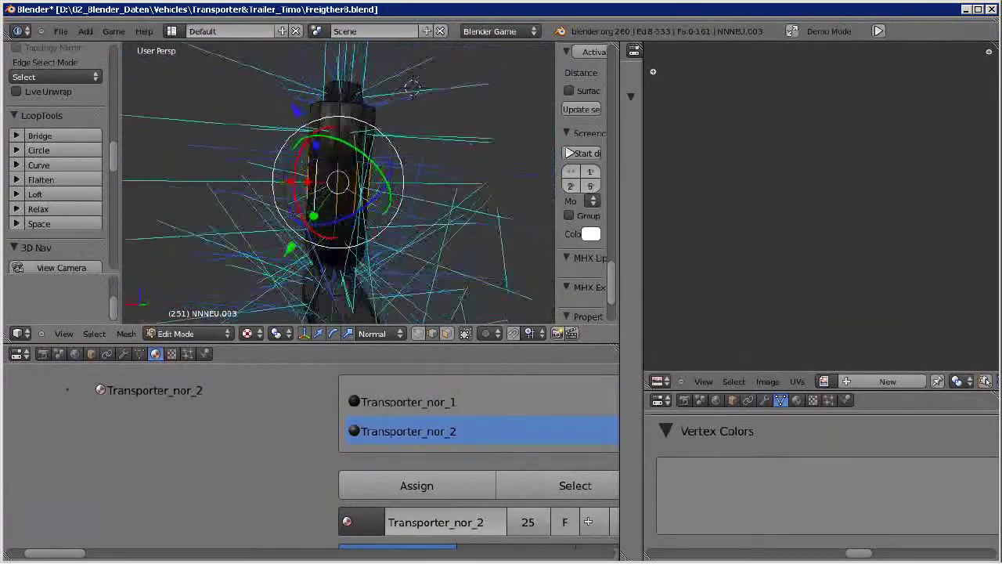
Select the Transporter_nor_1 slot and move the top piece along its normal
click(407, 402)
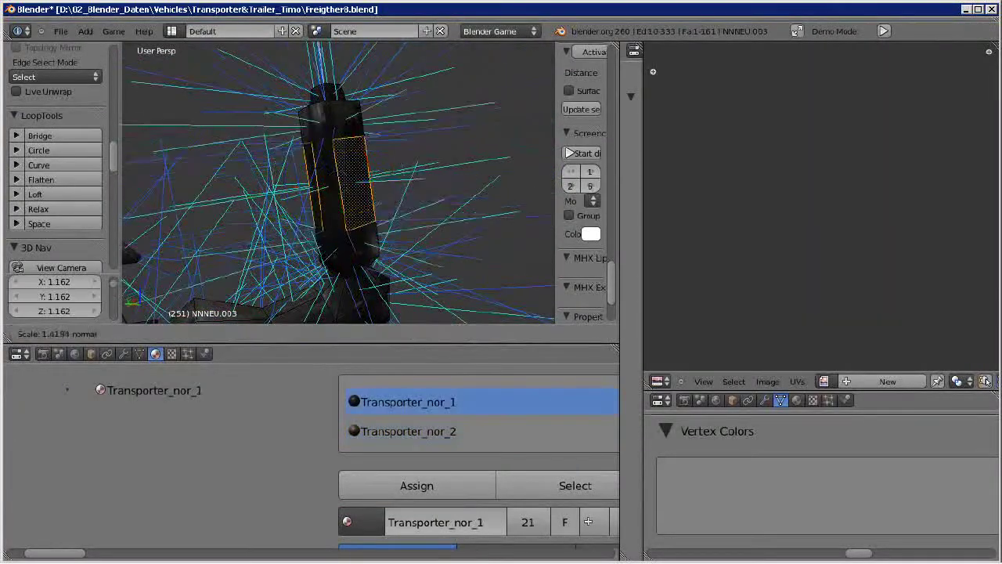
middle_drag(336, 181, 300, 104)
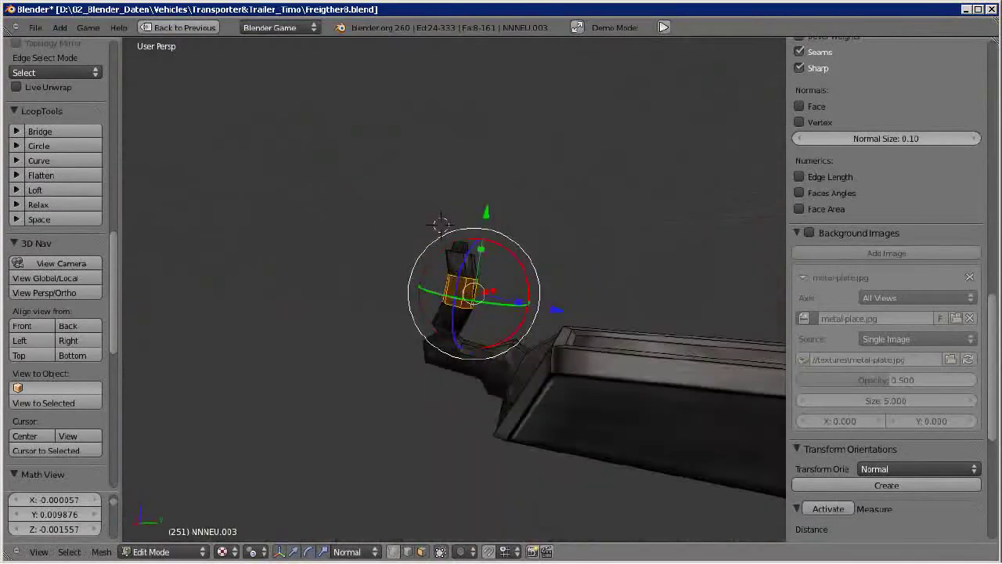
key(g)
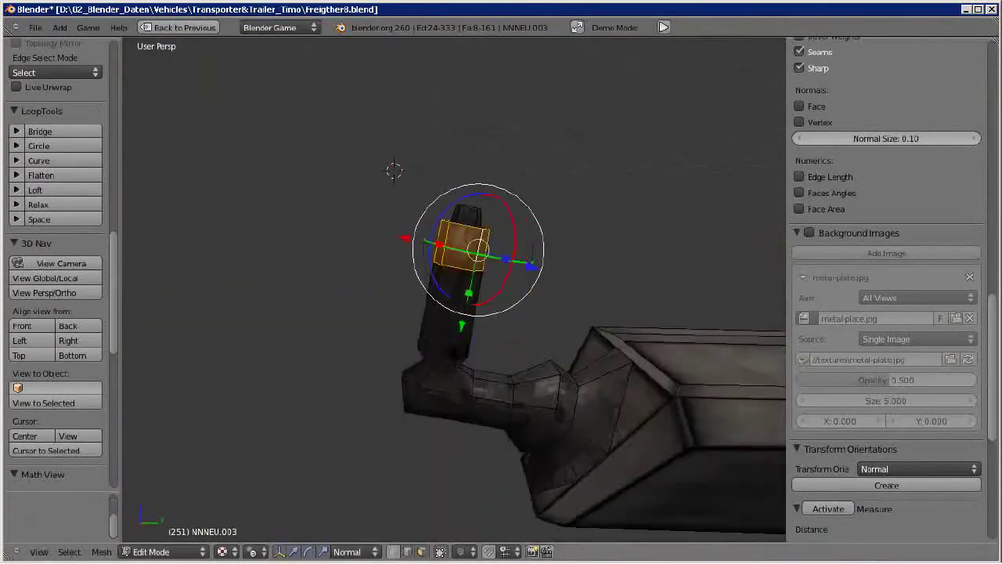
key(Return)
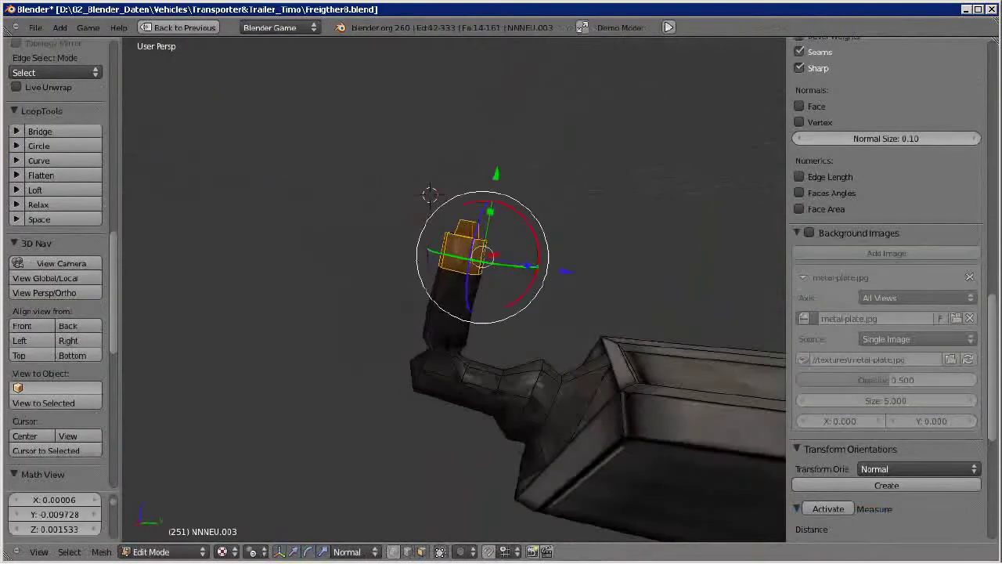
middle_drag(454, 290, 501, 259)
right_click(472, 296)
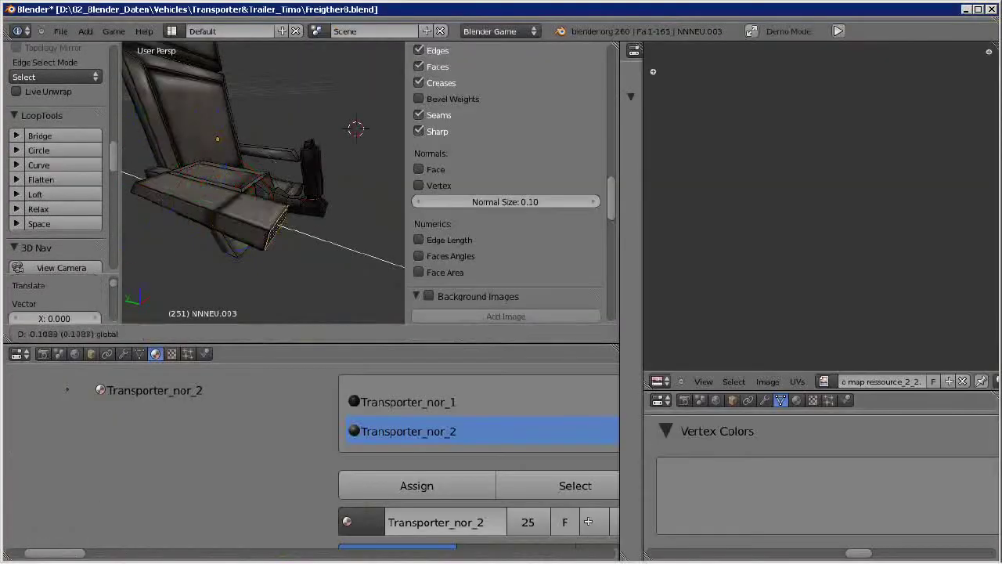
Select the seat's stray edge and flatten it to zero along Y
middle_drag(377, 224, 313, 195)
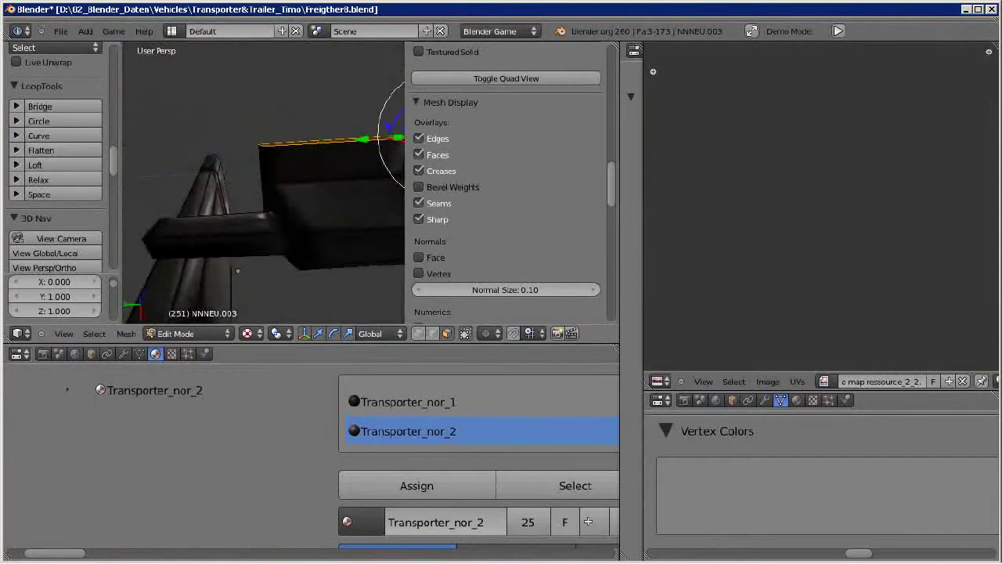
mouse_move(401, 241)
middle_down()
mouse_move(346, 228)
mouse_move(239, 227)
middle_up()
right_click(346, 228)
right_click(239, 227)
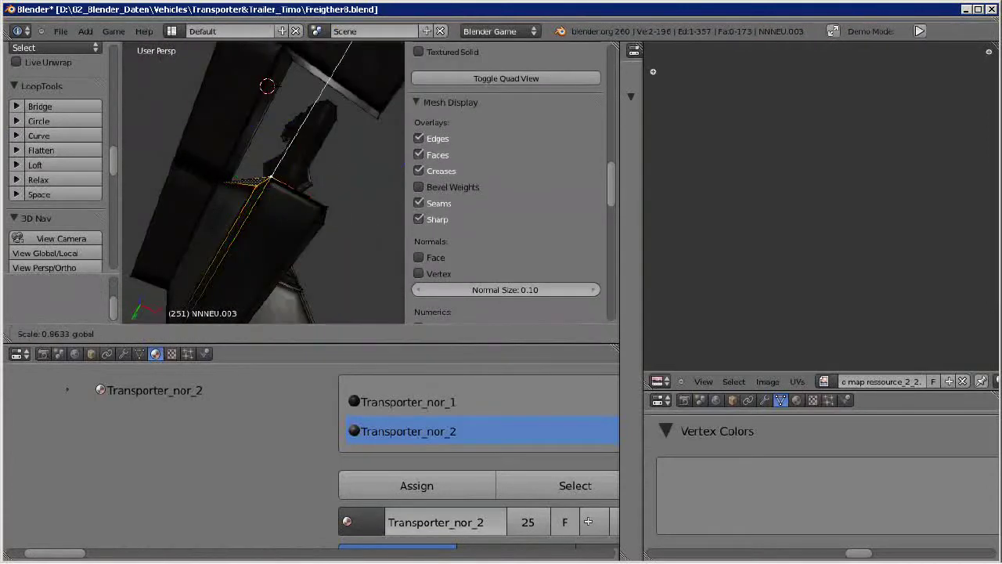
key(y)
key(0)
key(Return)
mouse_move(351, 42)
middle_down()
mouse_move(313, 141)
mouse_move(259, 133)
middle_up()
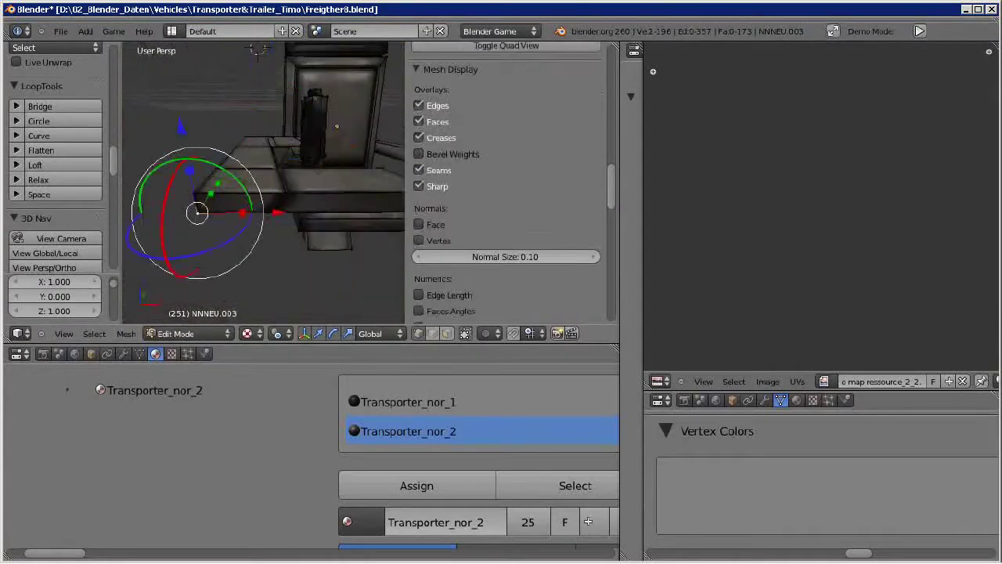
Merge the two stray vertices into one and reposition the arm's end face
key(w)
click(224, 180)
click(224, 179)
middle_drag(224, 179, 274, 141)
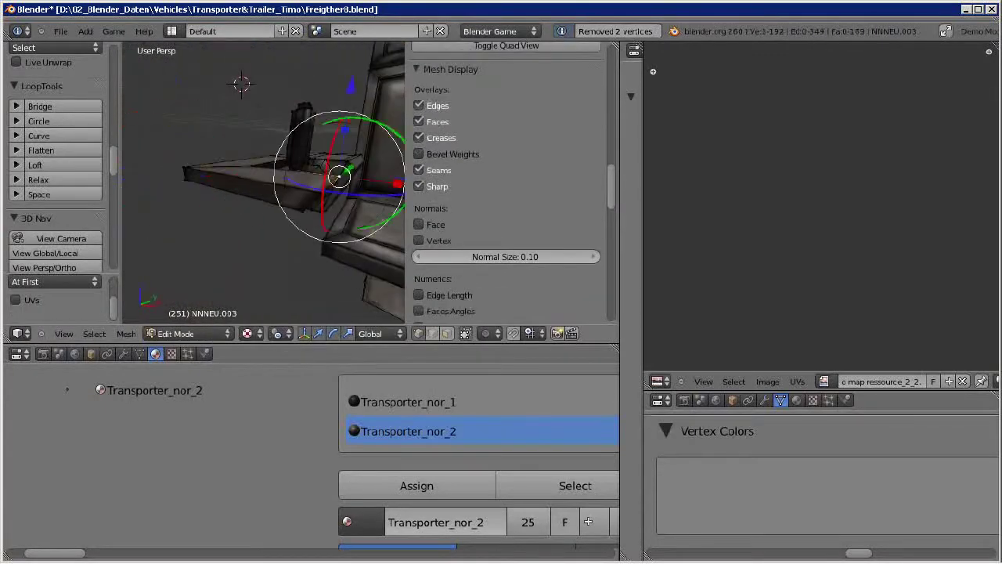
mouse_move(338, 177)
middle_down()
mouse_move(259, 126)
mouse_move(216, 172)
mouse_move(271, 117)
mouse_move(235, 156)
middle_up()
key(g)
click(250, 115)
Move the geometry along X into line with the seat and toggle edit mode to check
key(g)
key(x)
click(266, 169)
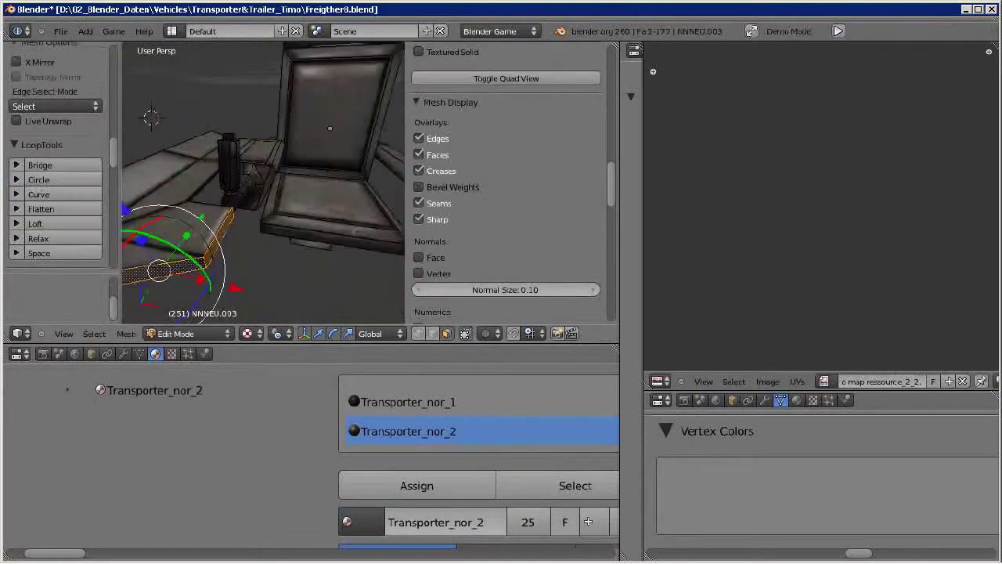
mouse_move(329, 127)
middle_down()
mouse_move(266, 153)
mouse_move(266, 118)
mouse_move(274, 121)
mouse_move(123, 100)
mouse_move(272, 155)
middle_up()
key(Tab)
key(Tab)
key(Tab)
key(Tab)
key(Tab)
key(Tab)
key(Tab)
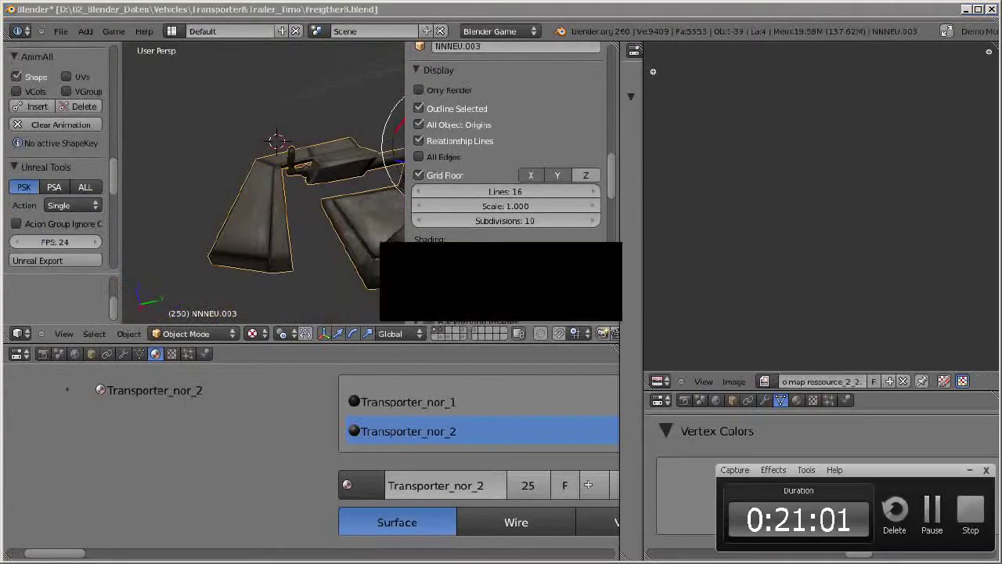
Shift the selected part of the seat mesh slightly with a grab move
key(Tab)
scroll(272, 155, up, 5)
key(Tab)
key(Tab)
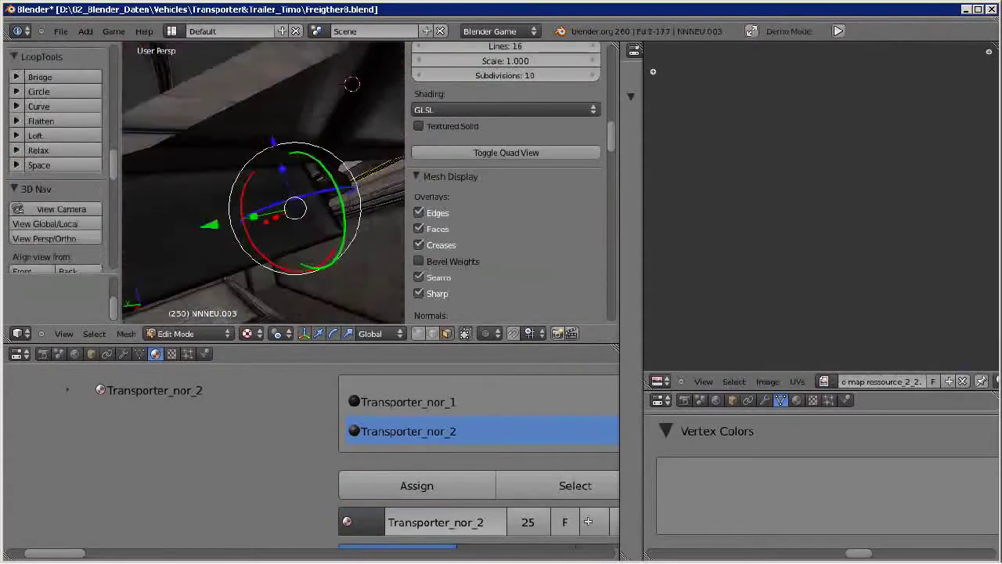
middle_drag(254, 150, 282, 111)
key(g)
key(Escape)
key(Tab)
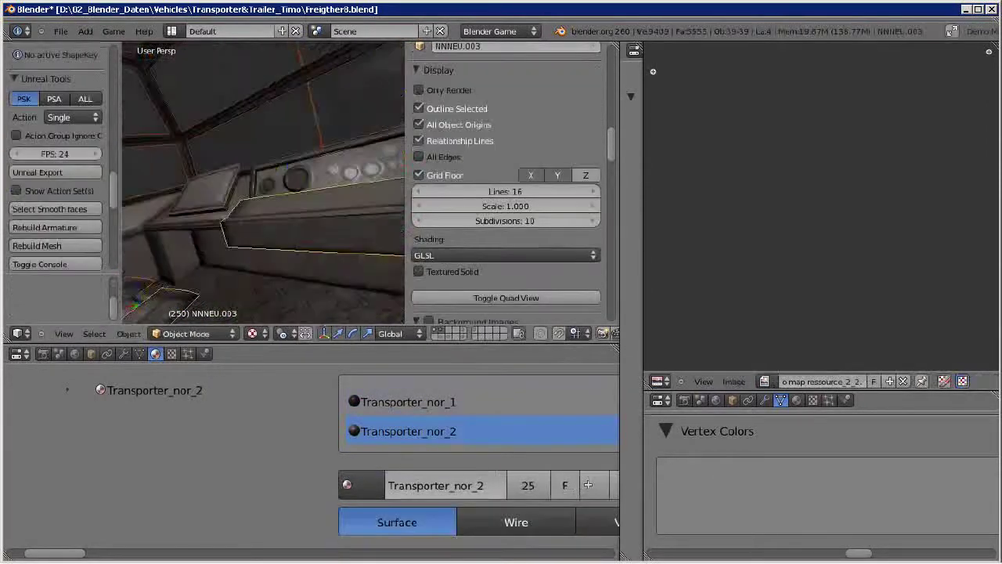
In Edit Mode on seat NNNEU.003, change the pivot point and scale the part by 1.915
middle_drag(235, 164, 266, 149)
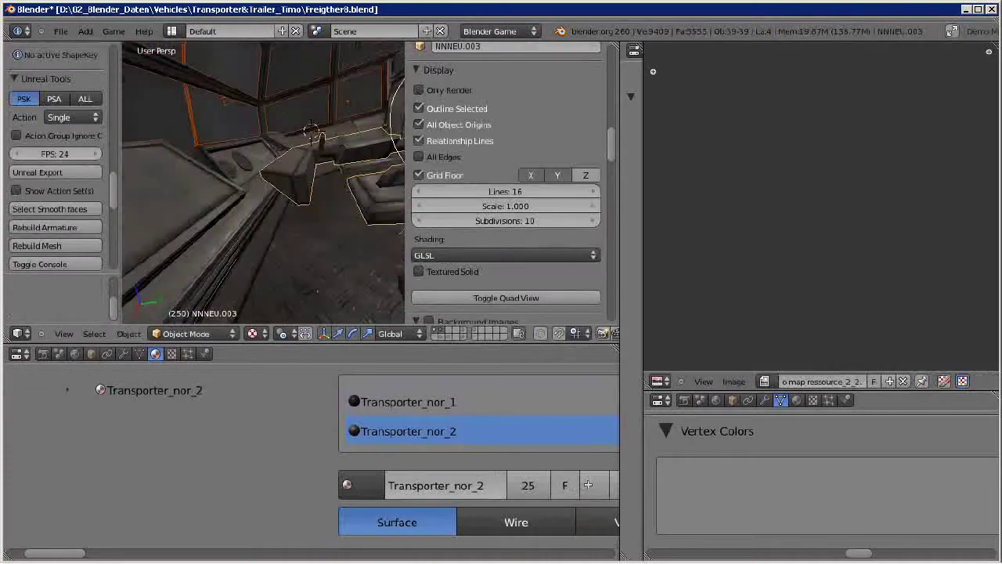
key(Tab)
key(w)
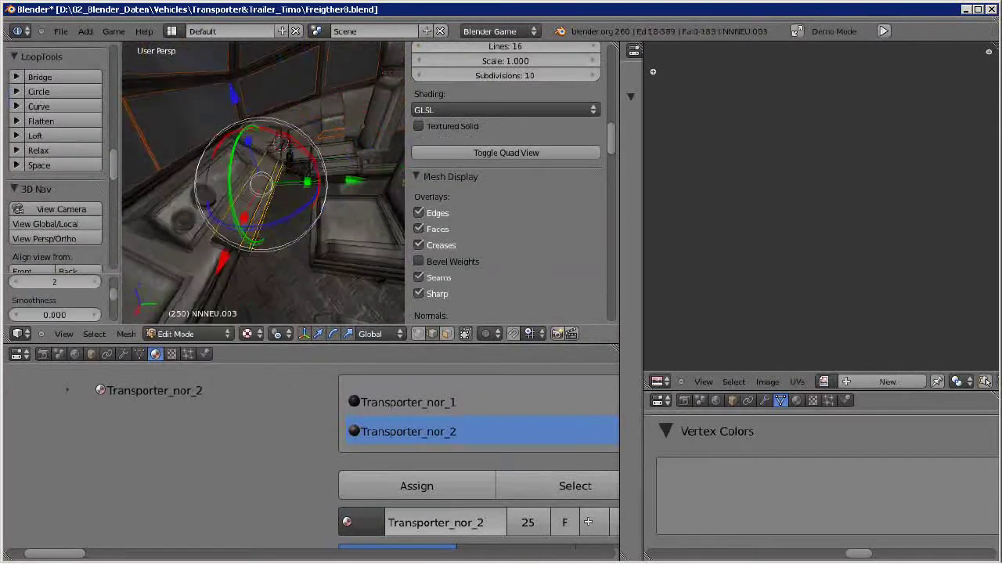
click(313, 287)
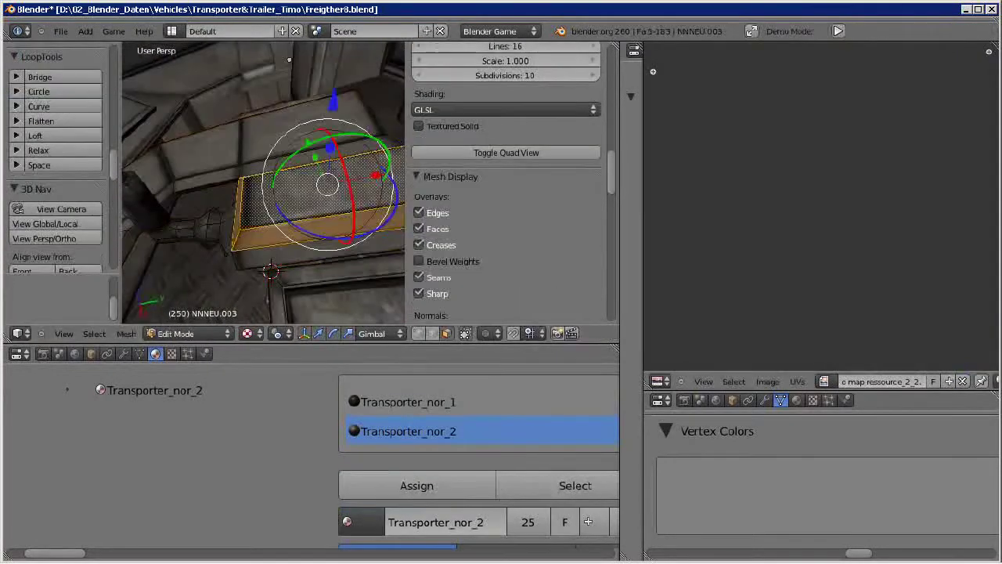
Frame the upright post and show the metal texture atlas behind its UVs
key(Home)
key(KP_Decimal)
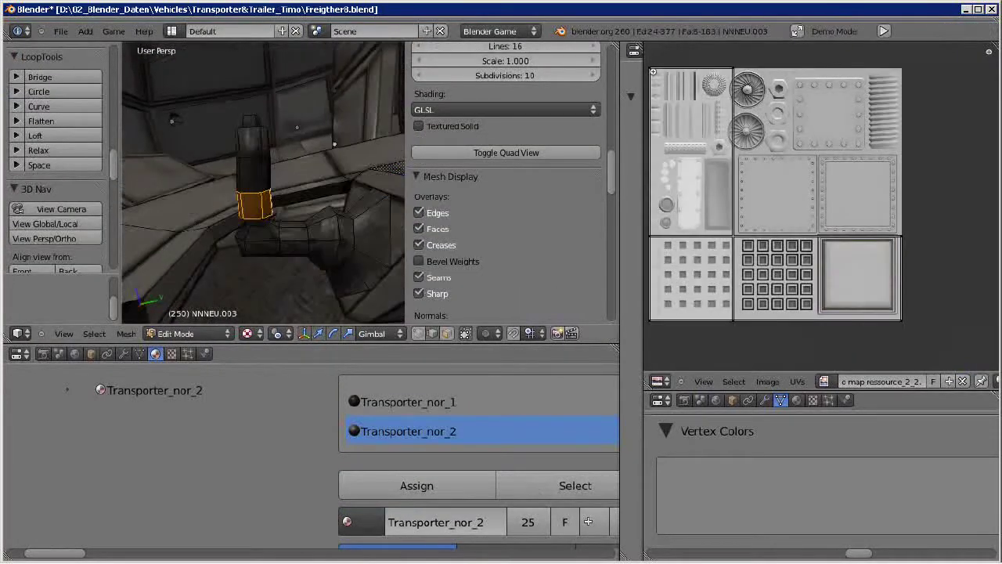
middle_drag(314, 196, 362, 228)
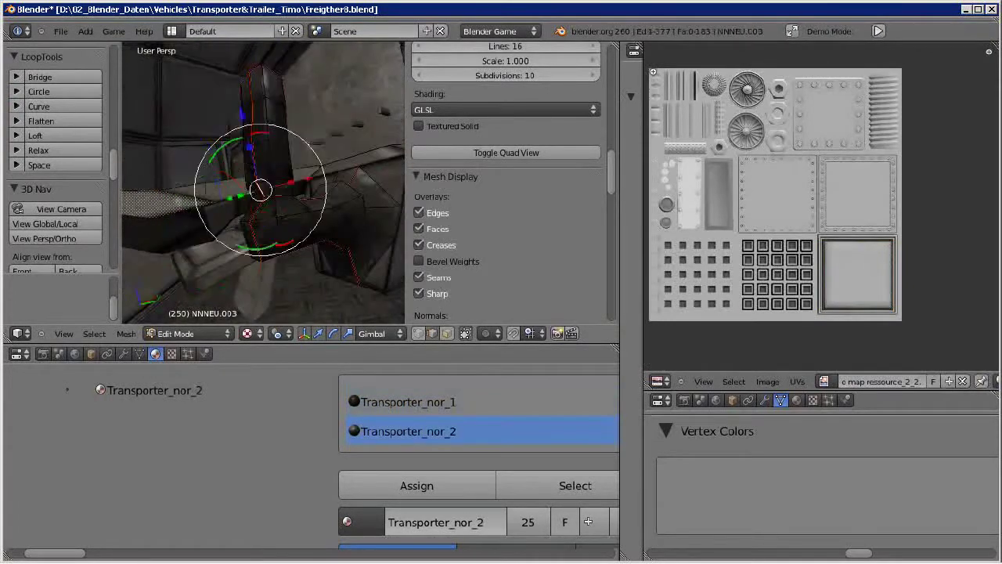
click(986, 381)
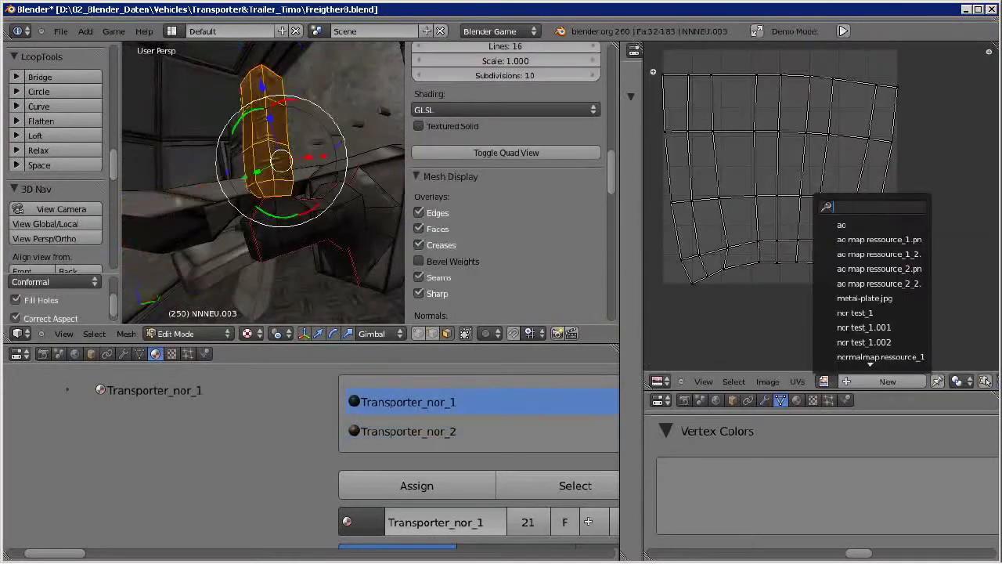
click(900, 248)
Straighten the post's UV grid with Align Auto and swap in the other metal atlas image
key(w)
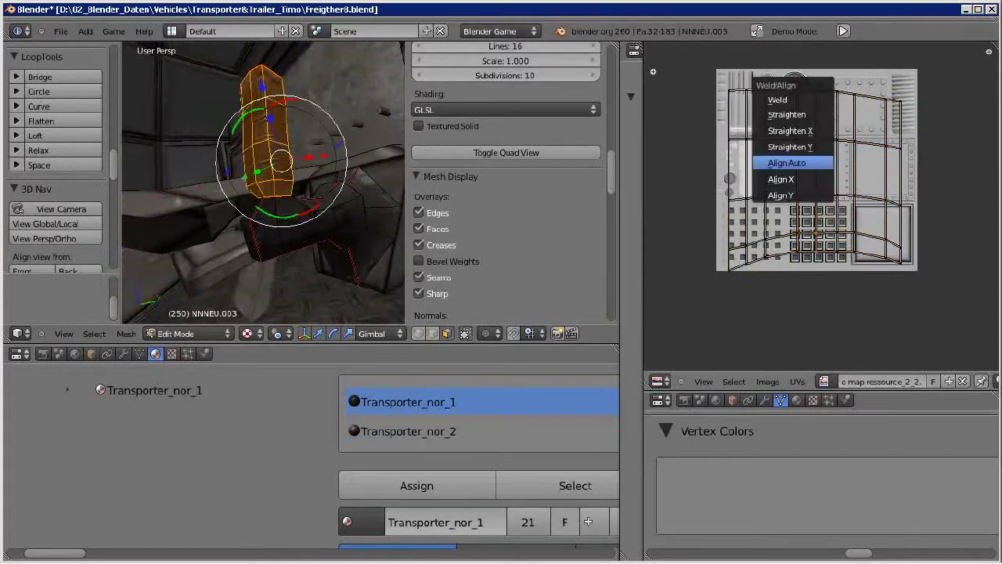
click(794, 161)
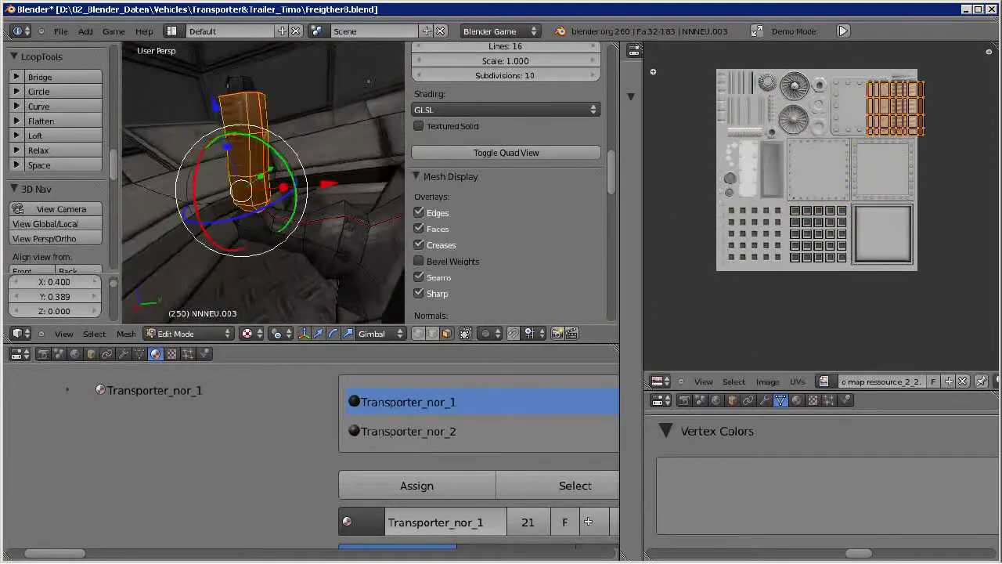
click(825, 382)
click(783, 235)
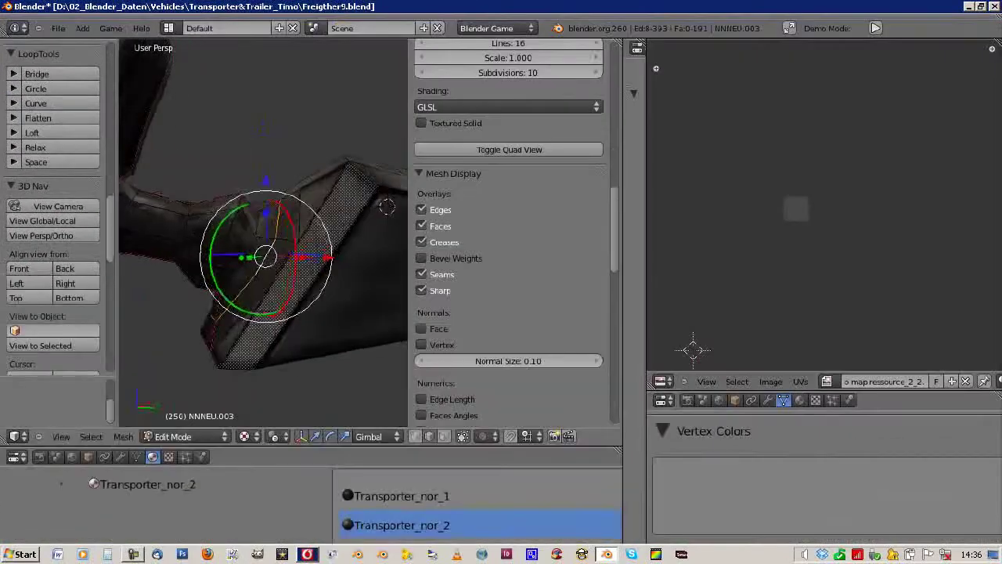
Set the transform orientation to Normal and frame the post's UV island on the atlas panel
click(369, 437)
click(369, 374)
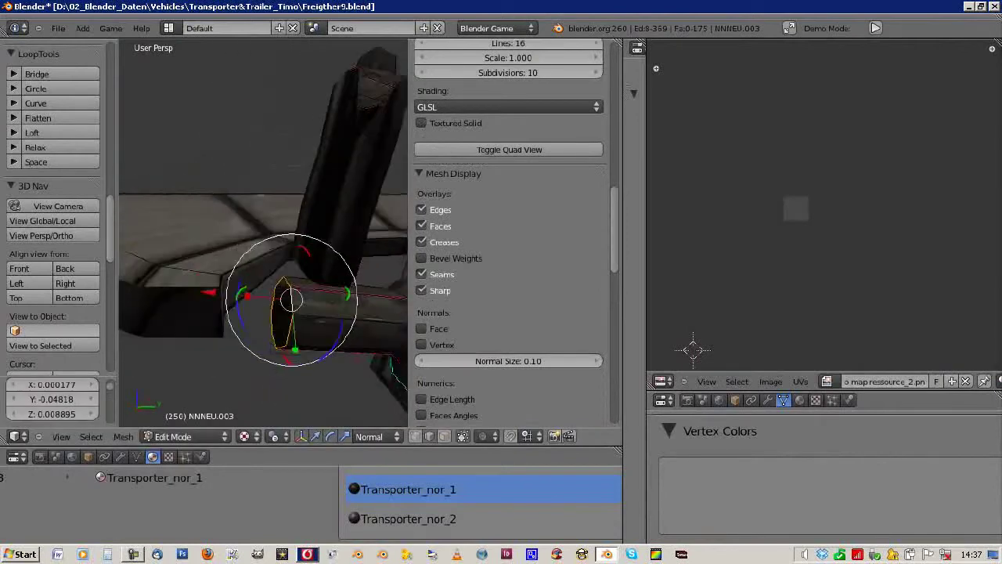
click(369, 436)
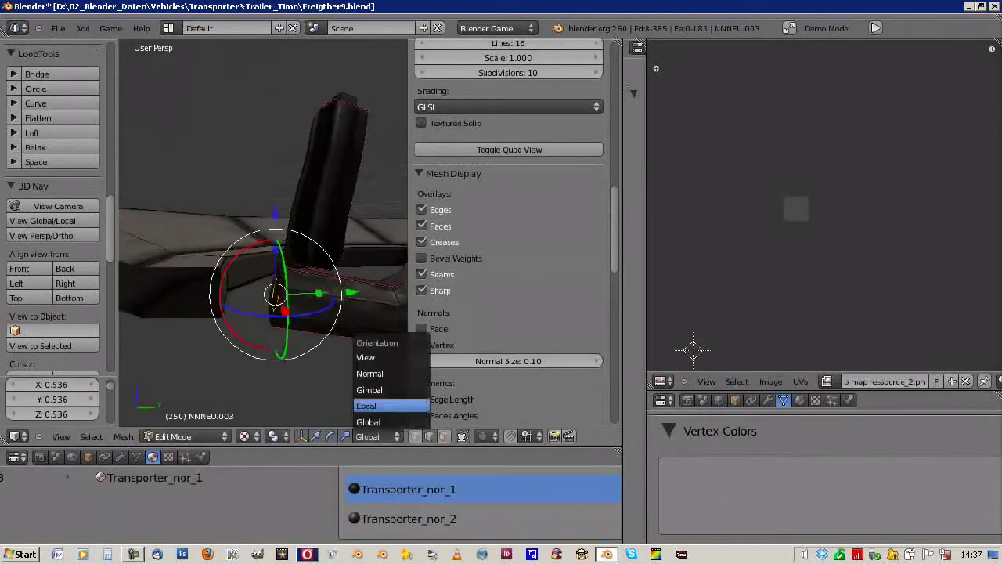
click(366, 372)
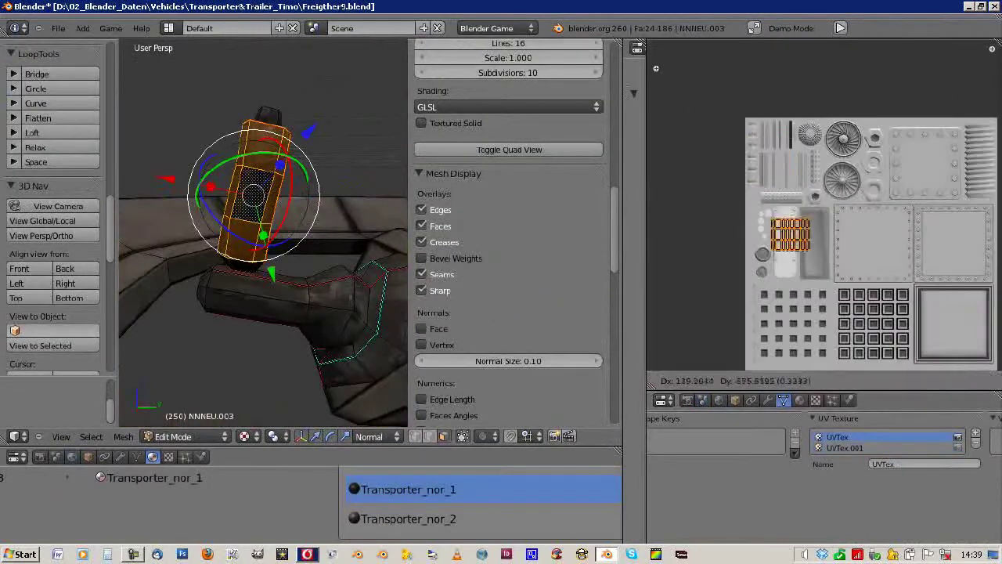
key(KP_Decimal)
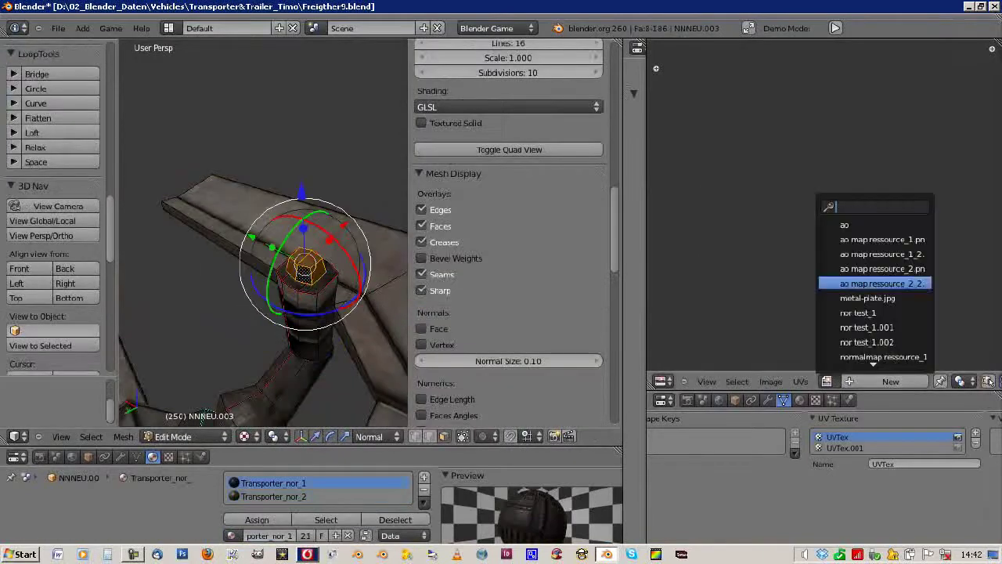
Load another atlas image and move the cap's UV island, scaling it to 0.563 over a round dome
click(882, 282)
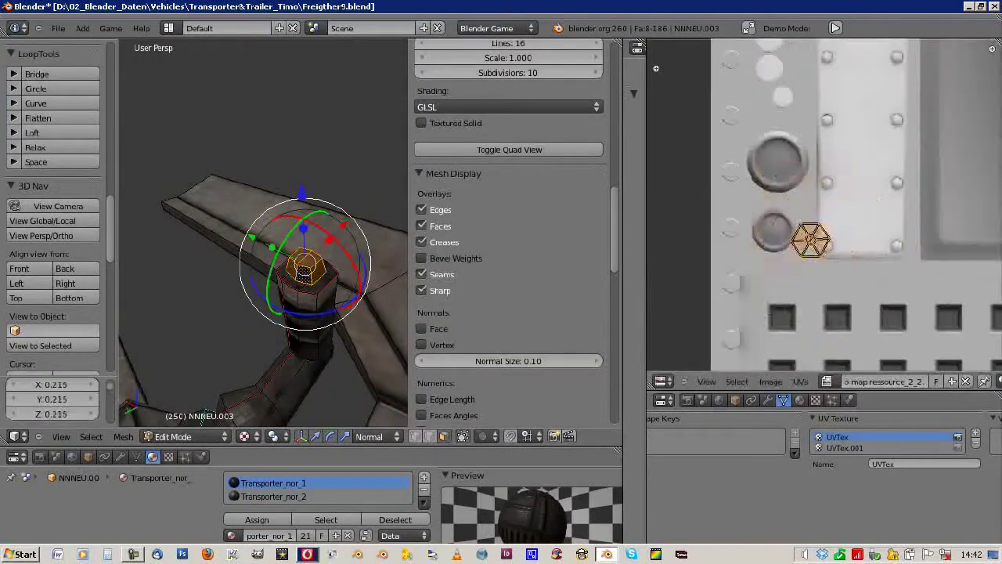
click(826, 382)
click(861, 255)
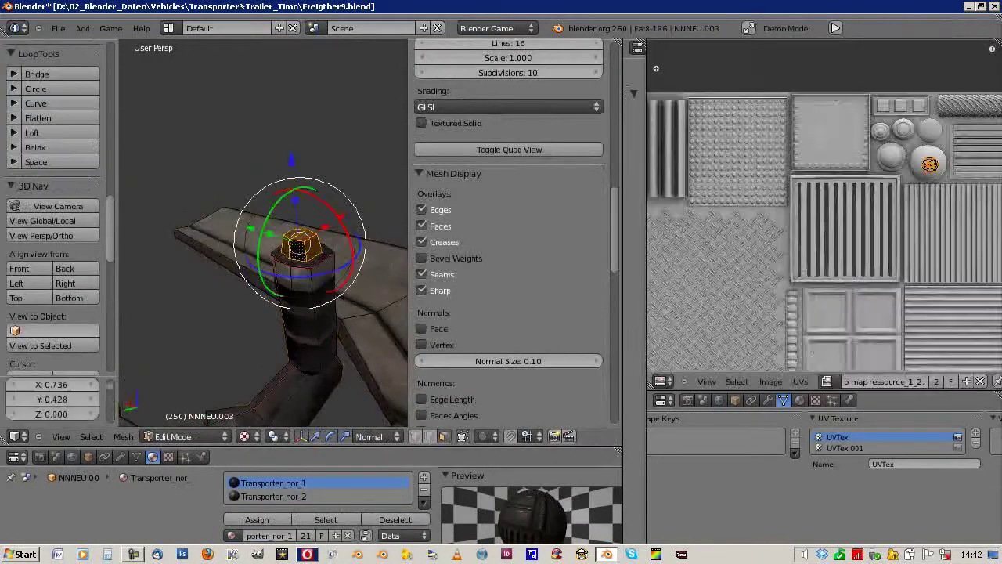
key(g)
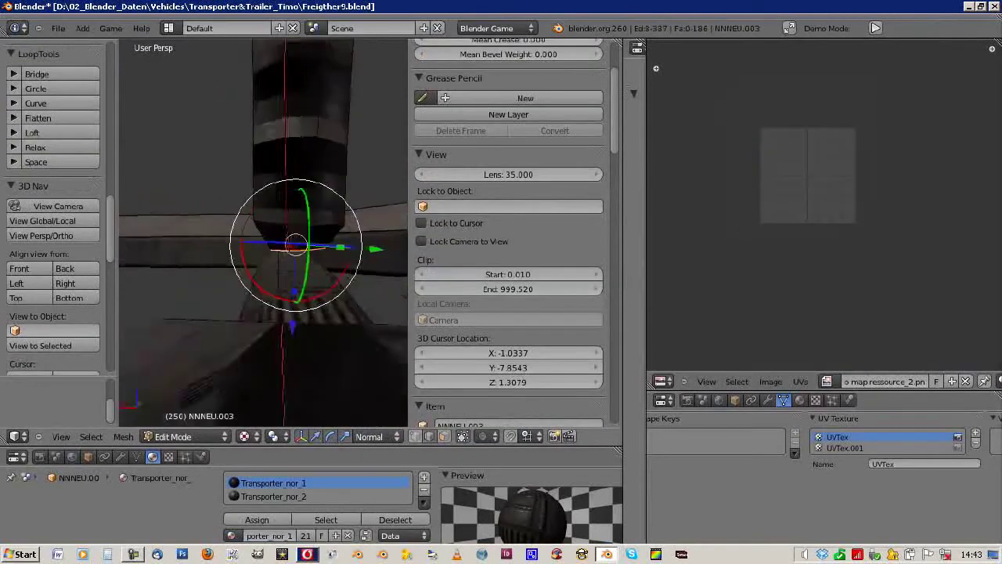
key(s)
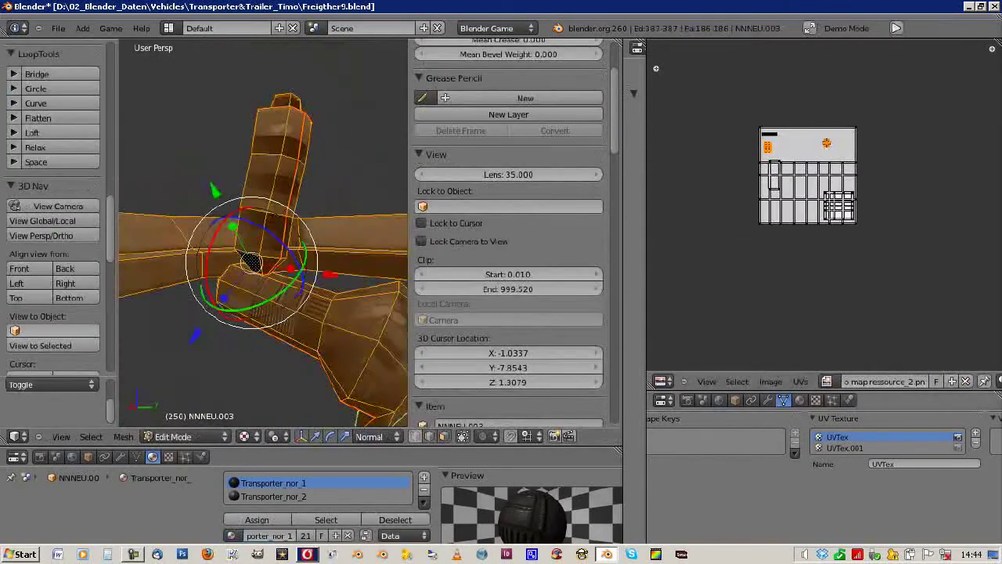
right_click(263, 298)
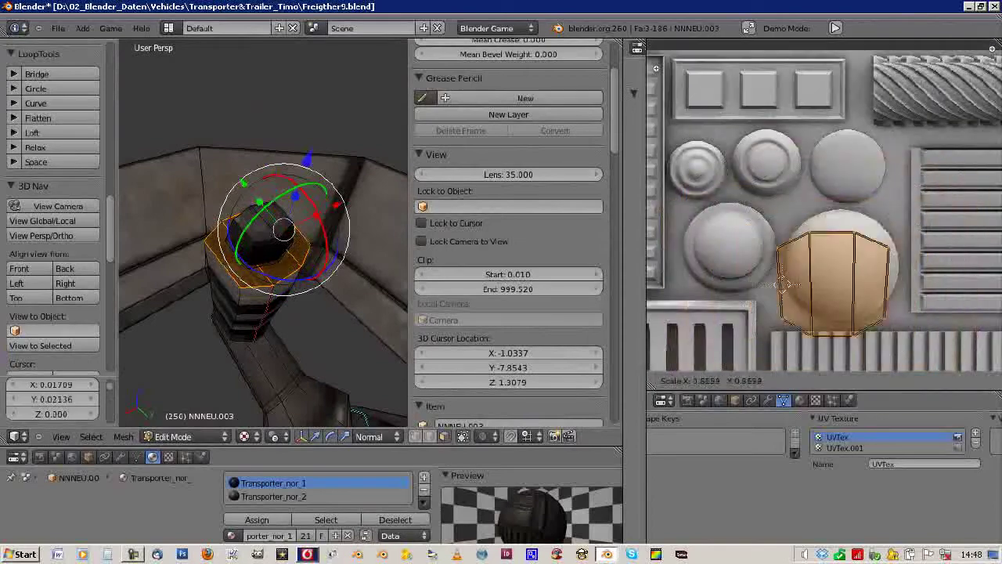
Commit the scaled island and auto-align the post's UV column along the atlas's ribbed strip
click(785, 286)
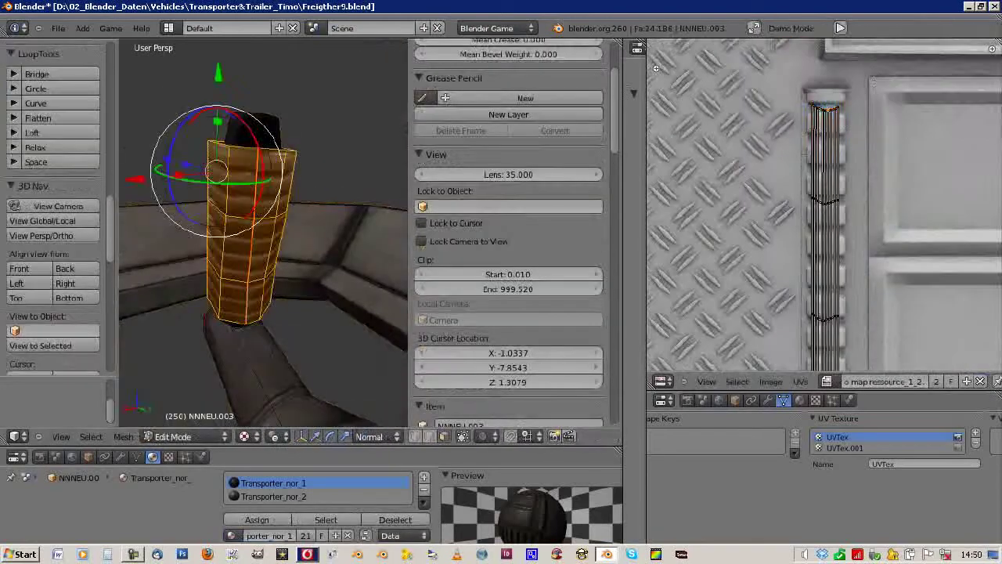
click(764, 115)
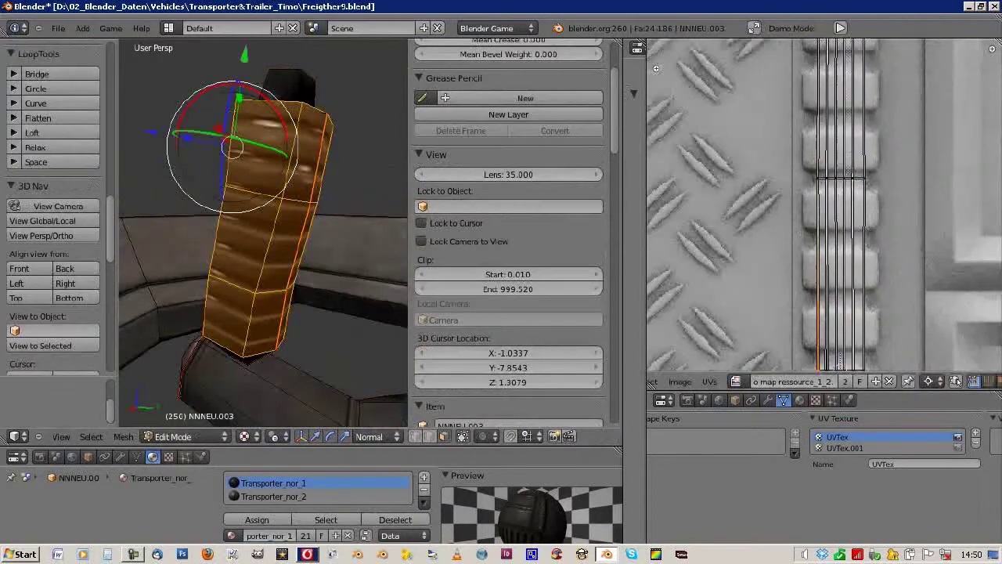
key(w)
key(Return)
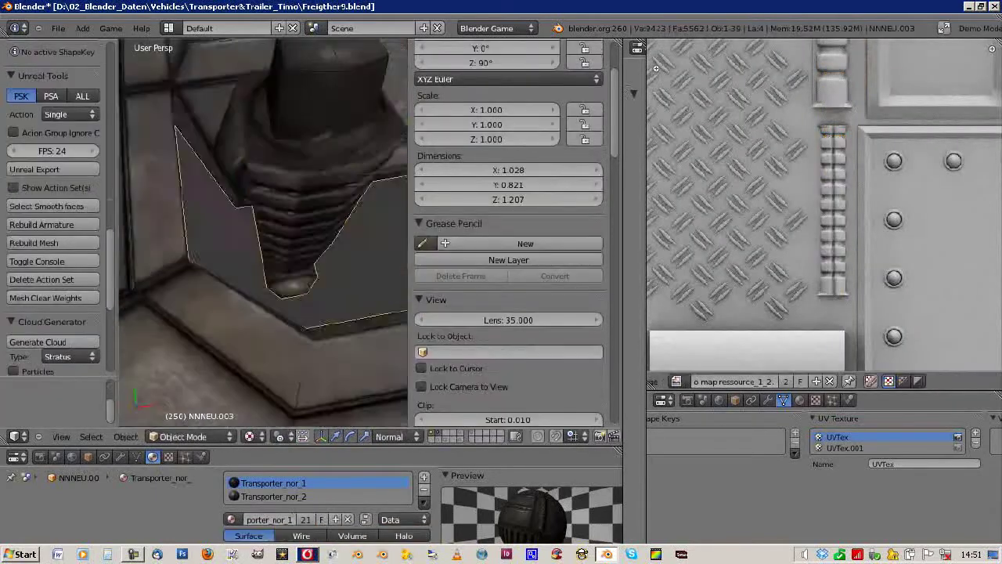
key(ctrl+e)
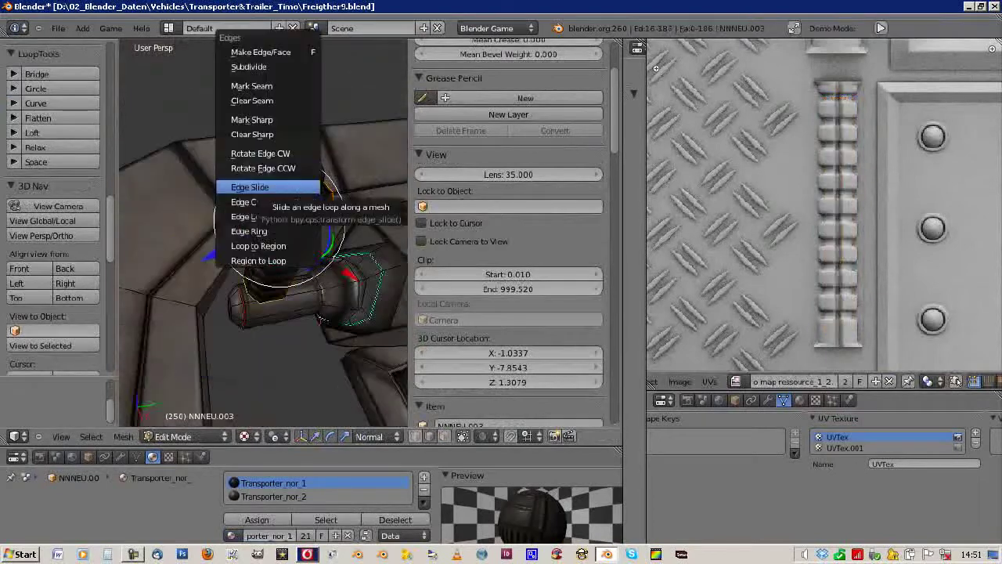